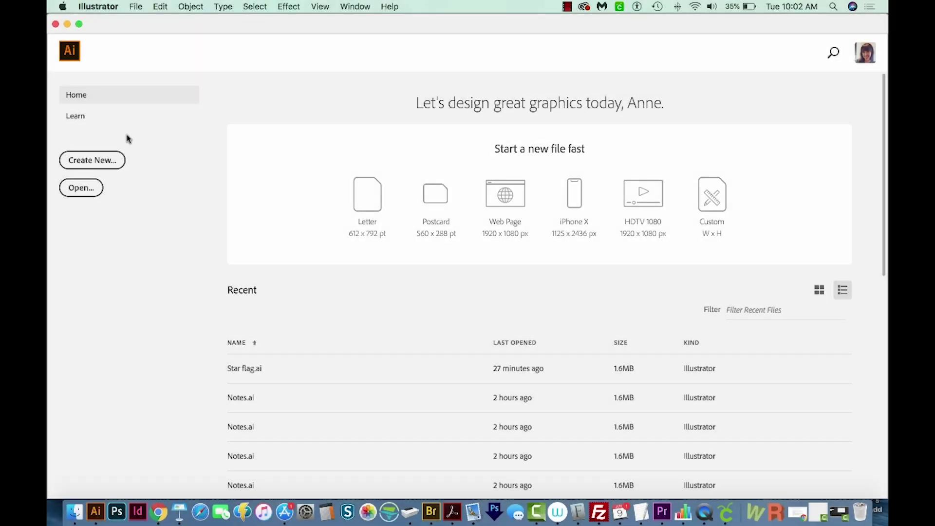
# Create Untitled-16, a blank Letter print document from the Print presets
pyautogui.click(99, 160)
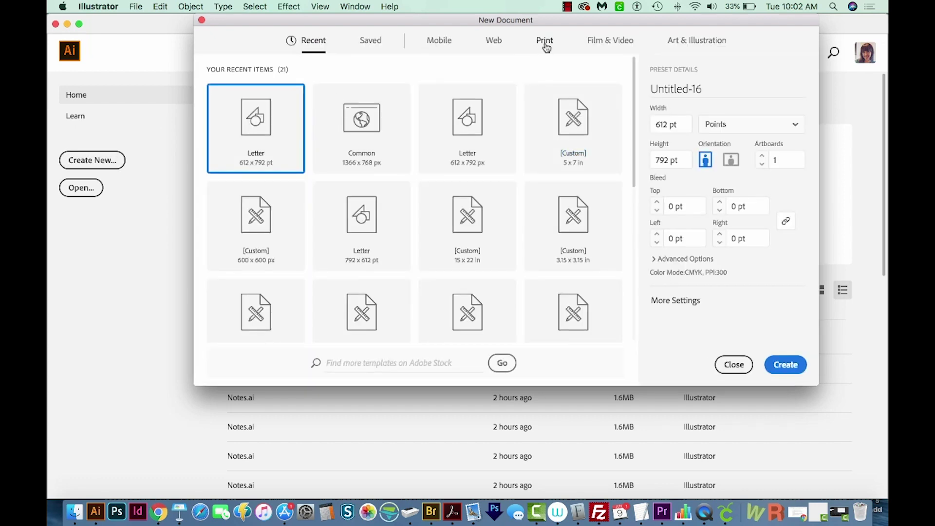
pyautogui.click(545, 41)
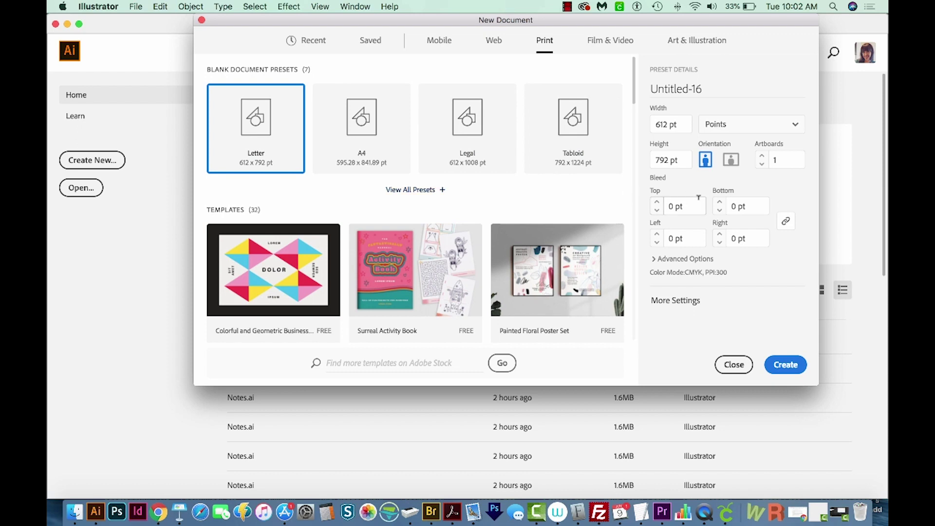
pyautogui.click(784, 365)
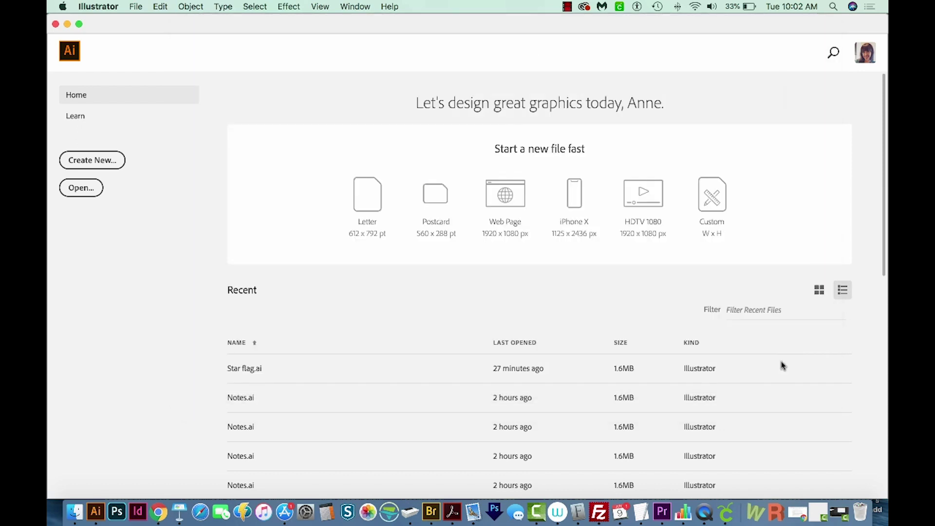
pyautogui.press('l')
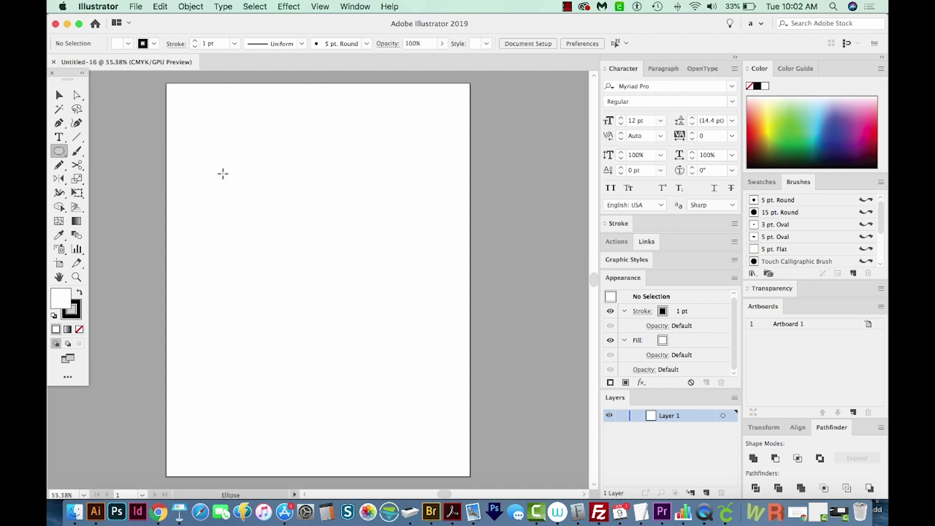
# Draw a large unfilled circle and nudge it slightly up and to the left
pyautogui.moveTo(223, 173); pyautogui.dragTo(455, 365)
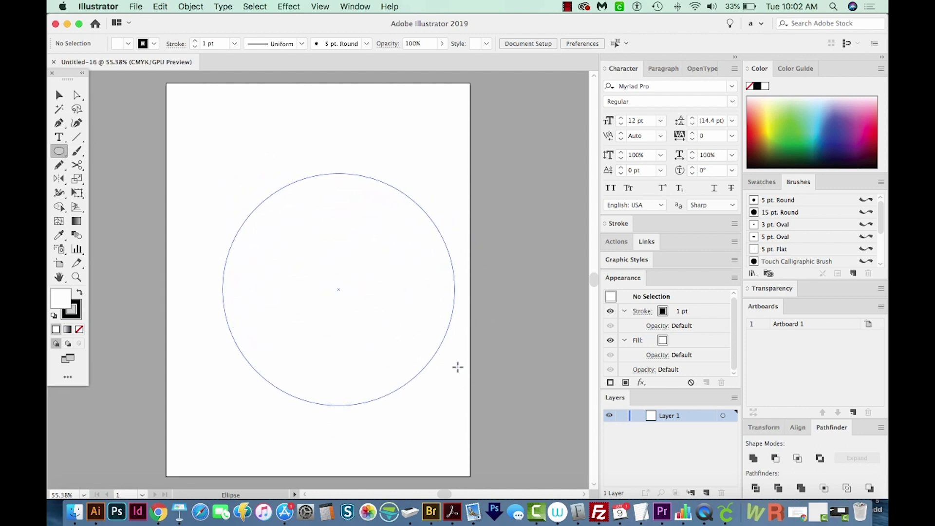
pyautogui.press('v')
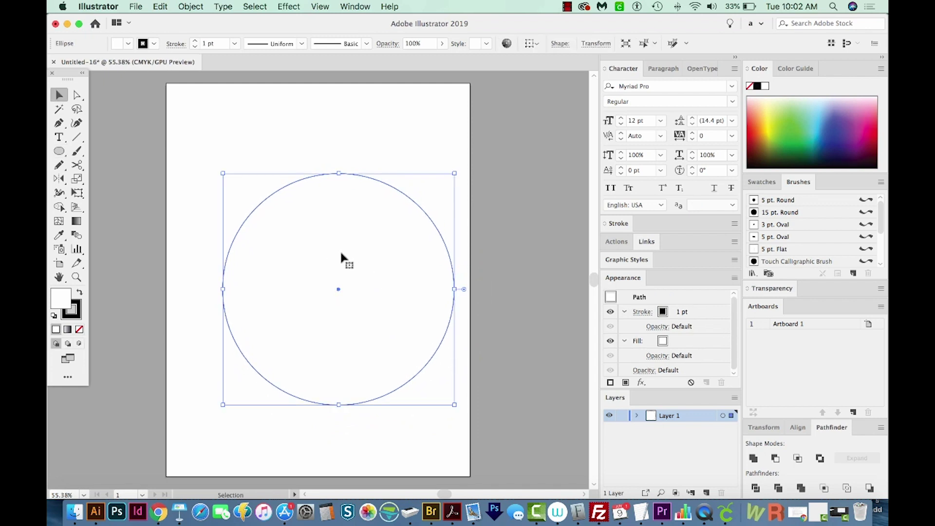
pyautogui.moveTo(339, 291); pyautogui.dragTo(314, 266)
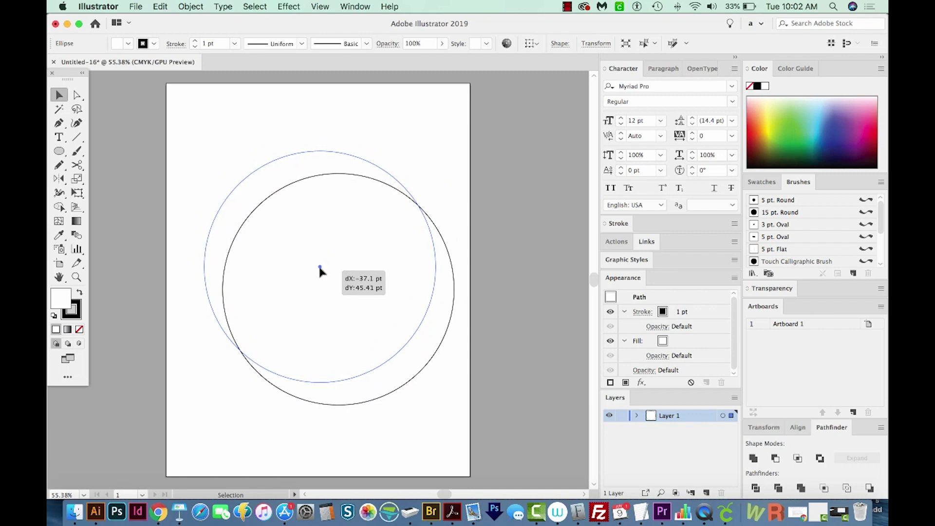
pyautogui.moveTo(315, 265); pyautogui.dragTo(322, 271)
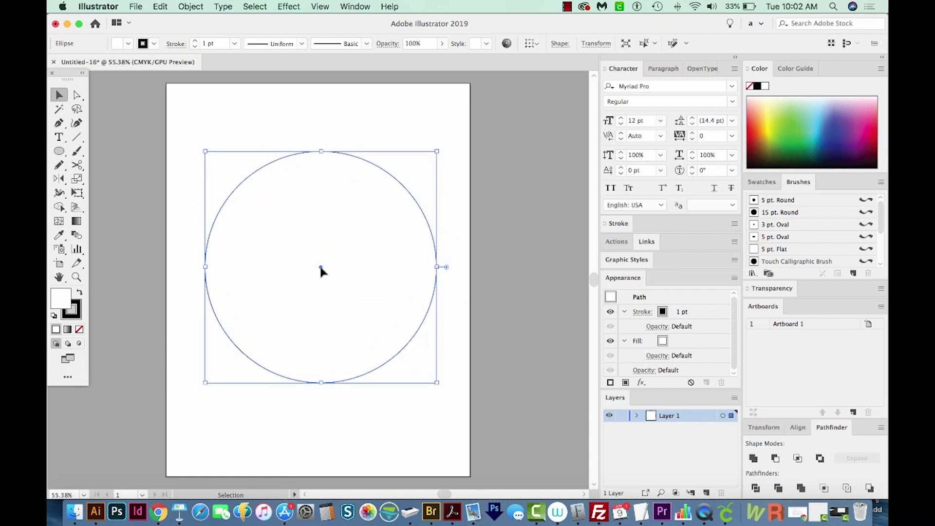
pyautogui.press('t')
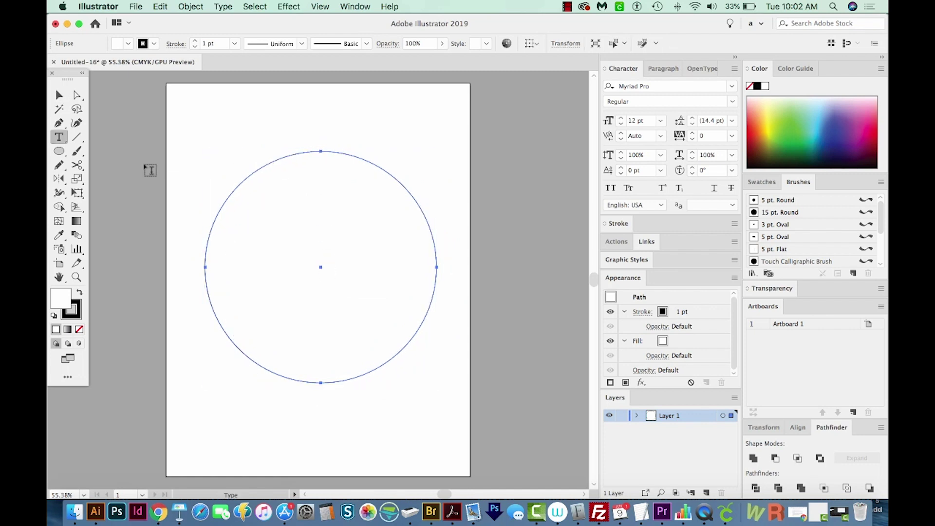
# Attach Type on a Path text to the circle's edge and delete the placeholder Lorem ipsum
pyautogui.click(61, 140)
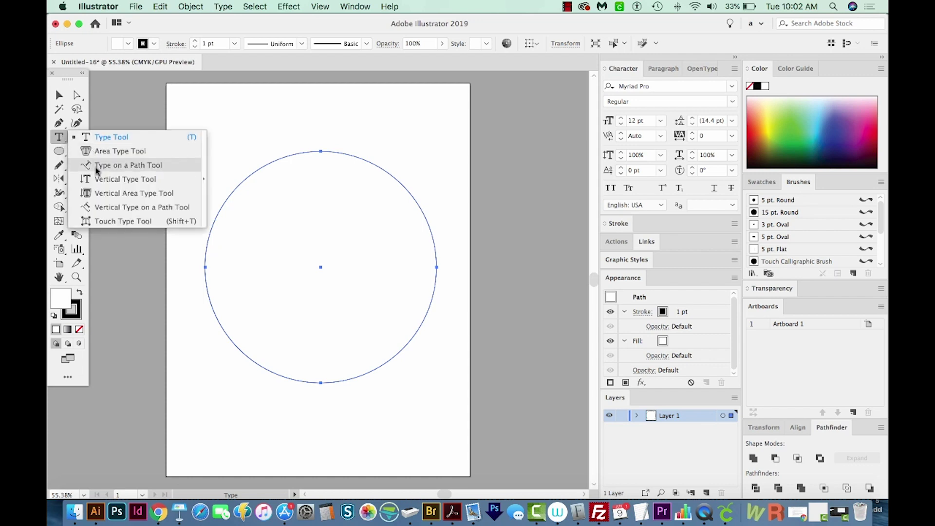
pyautogui.click(97, 167)
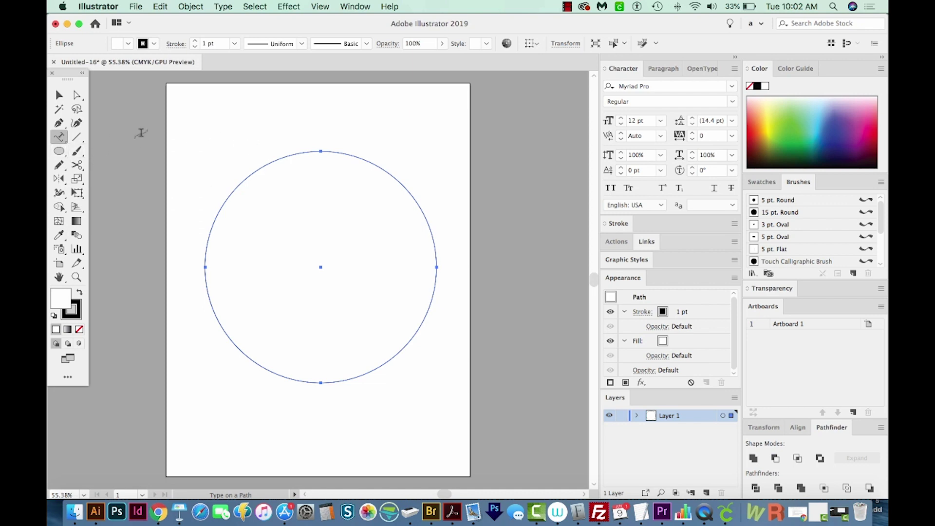
pyautogui.click(252, 170)
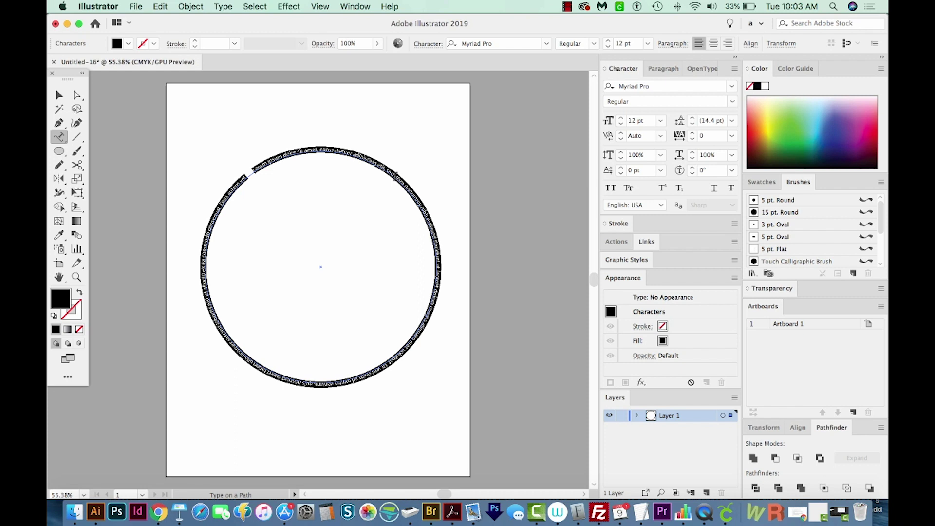
pyautogui.press('BackSpace')
pyautogui.write('Illustrator')
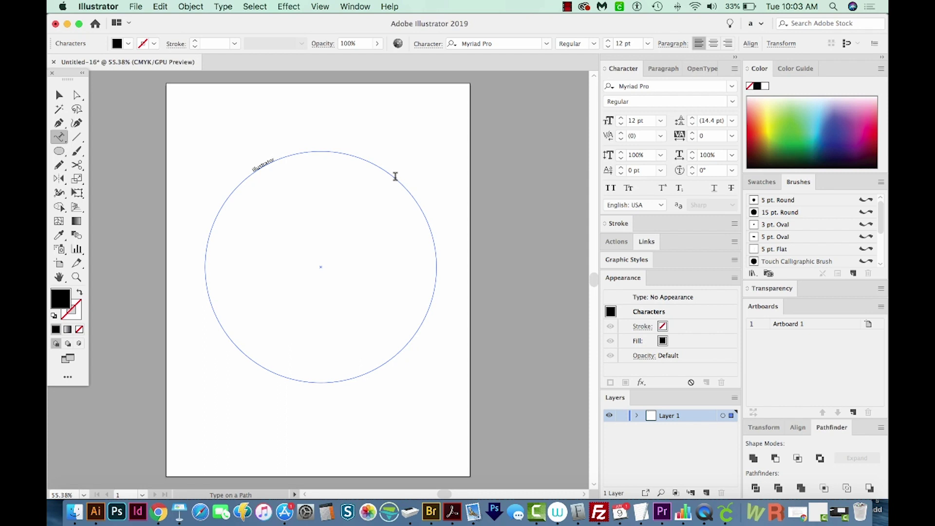
# Select the Illustrator text and enlarge it step by step to 60 pt
pyautogui.hotkey('ctrl', 'a')
pyautogui.press('ctrl')
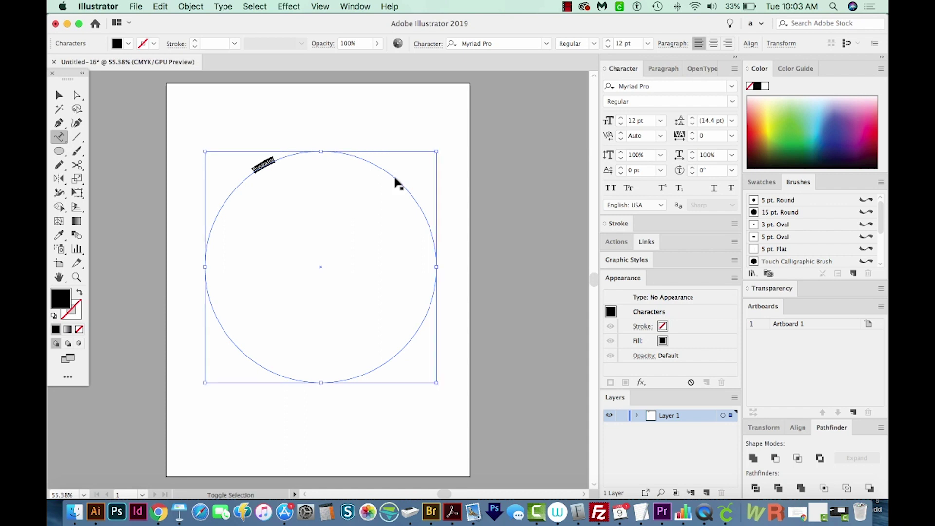
pyautogui.hotkey('ctrl', 'shift', '.')
pyautogui.hotkey('ctrl', 'shift', '.')
pyautogui.hotkey('ctrl', 'shift', '.')
pyautogui.hotkey('ctrl', 'shift', '.')
pyautogui.hotkey('ctrl', 'shift', '.')
pyautogui.hotkey('ctrl', 'shift', '.')
pyautogui.hotkey('ctrl', 'shift', '.')
pyautogui.hotkey('ctrl', 'shift', '.')
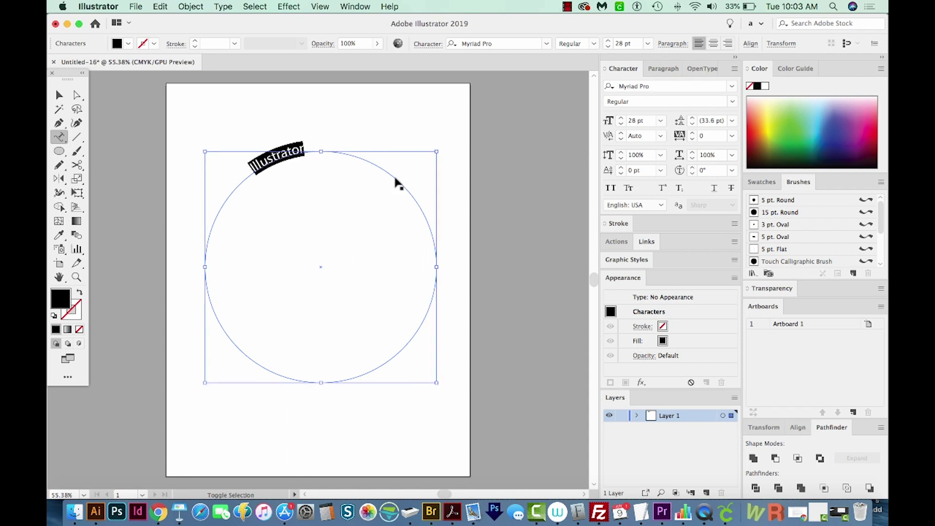
pyautogui.hotkey('ctrl', 'shift', '.')
pyautogui.hotkey('ctrl', 'shift', '.')
pyautogui.hotkey('ctrl', 'shift', '.')
pyautogui.hotkey('ctrl', 'shift', '.')
pyautogui.hotkey('ctrl', 'shift', '.')
pyautogui.hotkey('ctrl', 'shift', '.')
pyautogui.hotkey('ctrl', 'shift', '.')
pyautogui.hotkey('ctrl', 'shift', '.')
pyautogui.hotkey('ctrl', 'shift', '.')
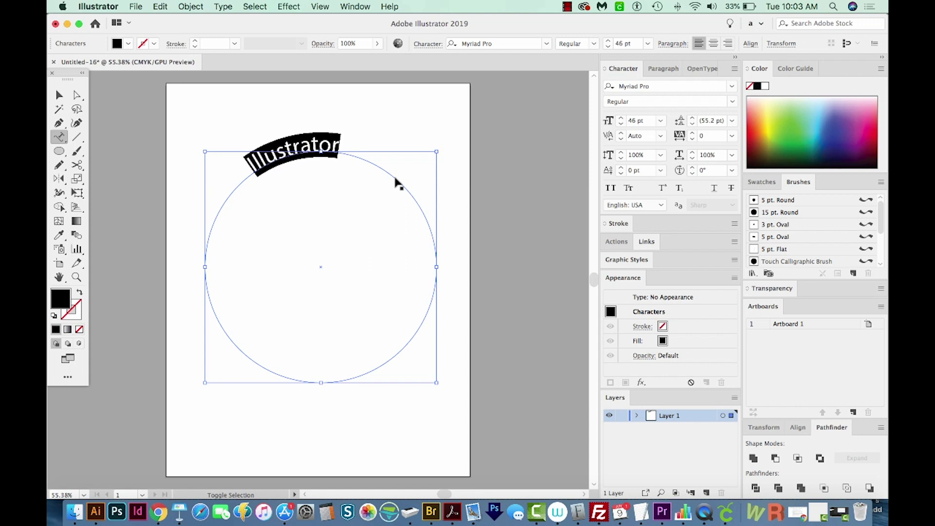
pyautogui.hotkey('ctrl', 'shift', '.')
pyautogui.hotkey('ctrl', 'shift', '.')
pyautogui.hotkey('ctrl', 'shift', '.')
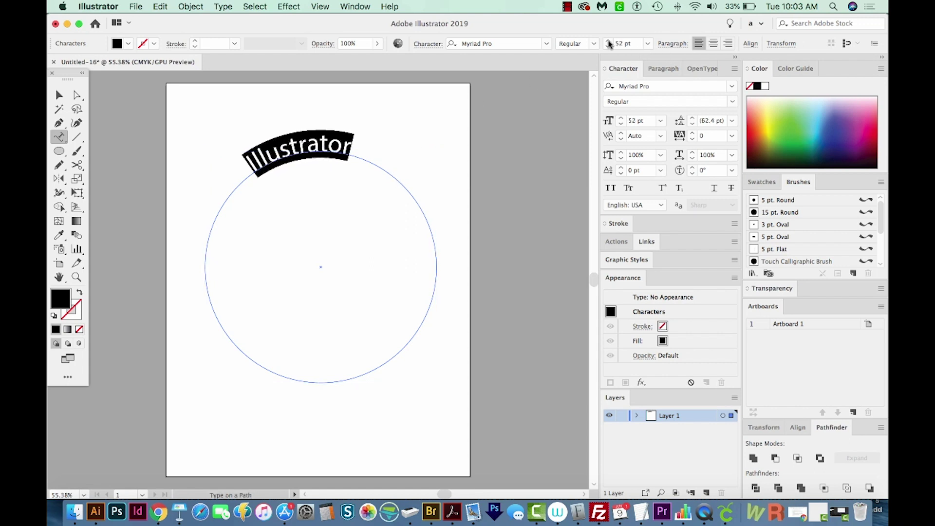
pyautogui.hotkey('ctrl', 'shift', '.')
pyautogui.hotkey('ctrl', 'shift', '.')
pyautogui.hotkey('ctrl', 'shift', '.')
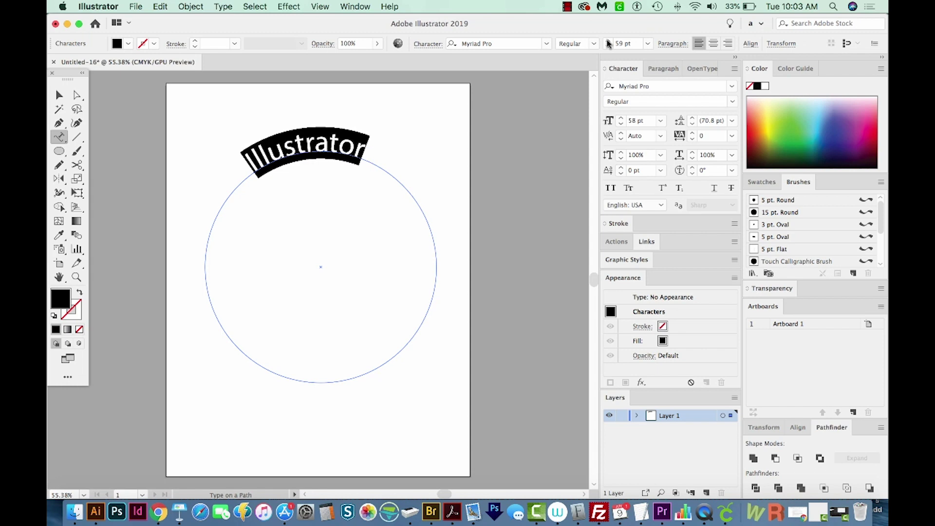
pyautogui.hotkey('ctrl', 'shift', '.')
# Set the font size to 75 pt, then reduce it to 73 pt
pyautogui.click(633, 42)
pyautogui.write('7')
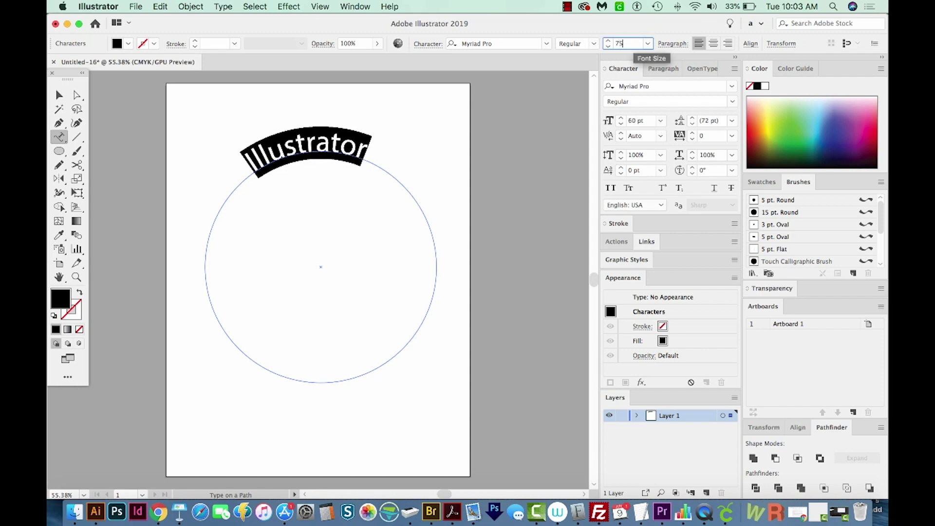
pyautogui.write('5')
pyautogui.press('Return')
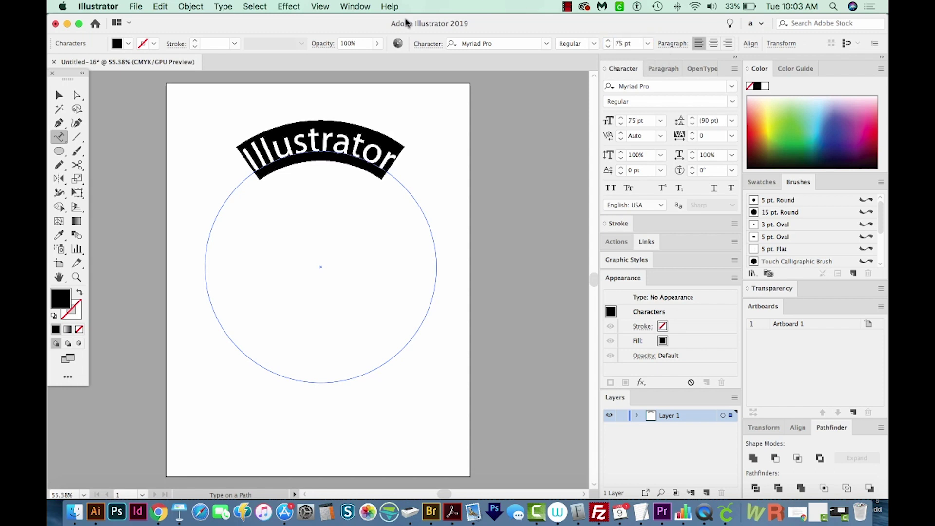
pyautogui.keyDown('super'); pyautogui.click(260, 165); pyautogui.keyUp('super')
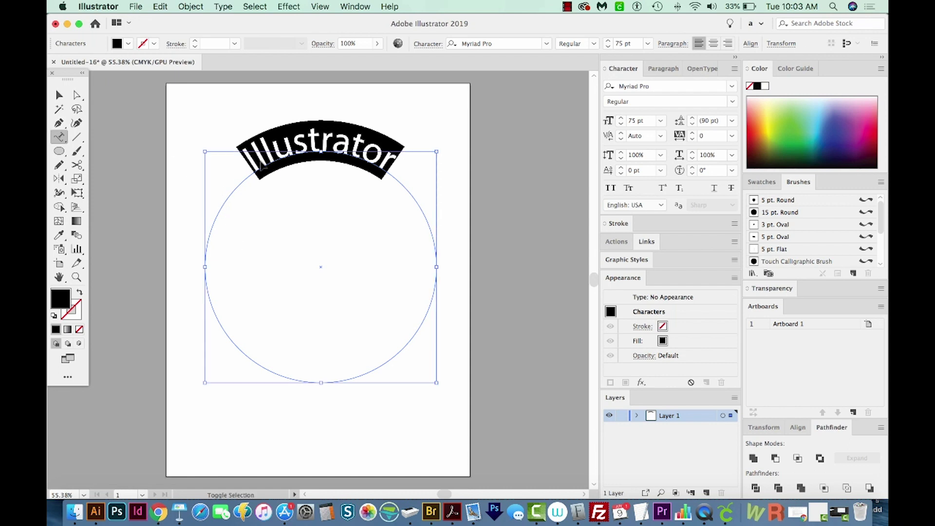
pyautogui.press('super+shift+comma')
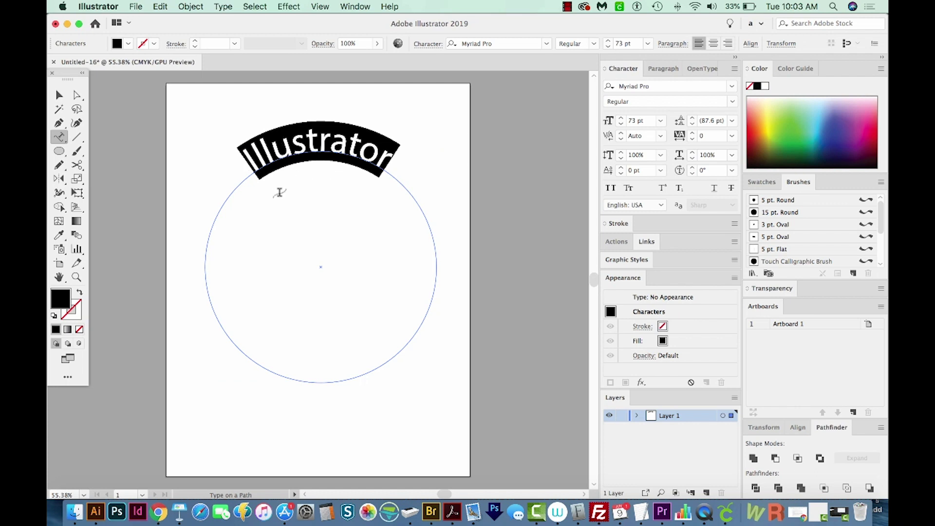
# Center-align the Illustrator path text in the Paragraph panel, sending it to the lower right
pyautogui.click(660, 69)
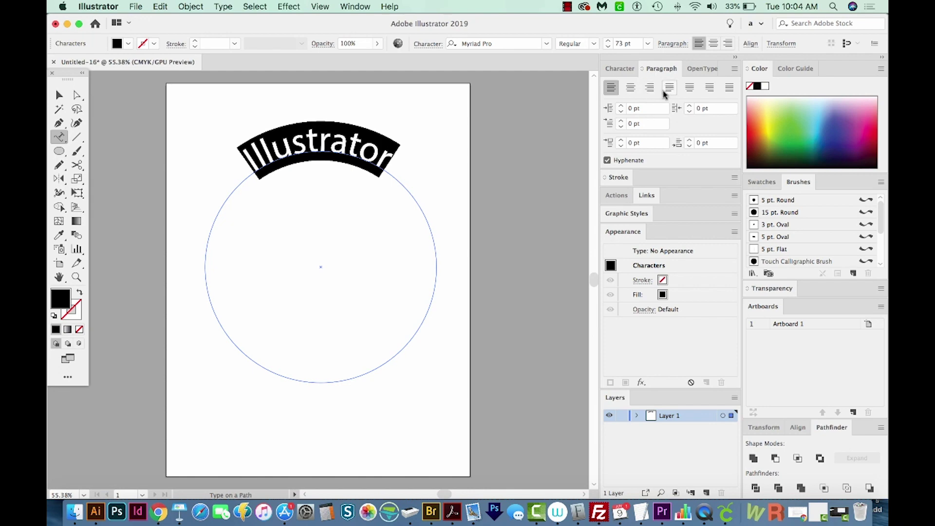
pyautogui.click(355, 6)
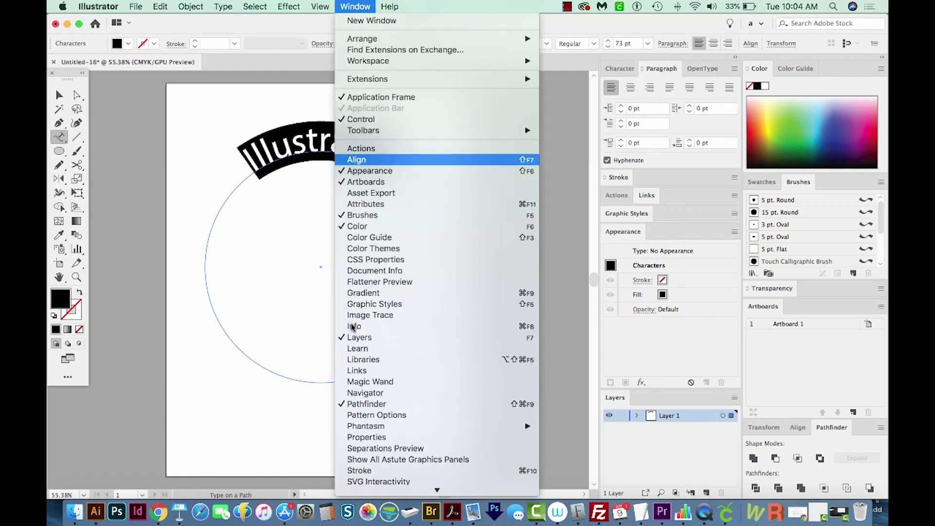
pyautogui.scroll(-3, 378, 450)
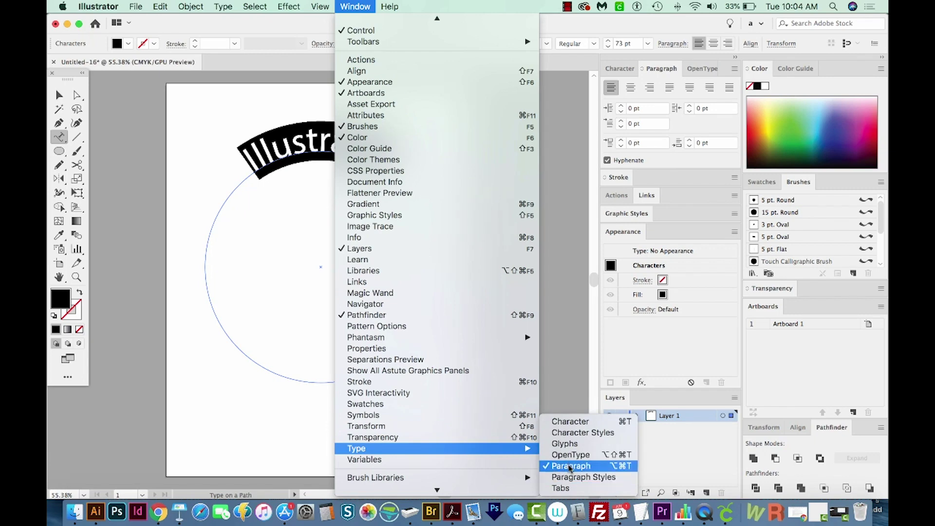
pyautogui.click(648, 123)
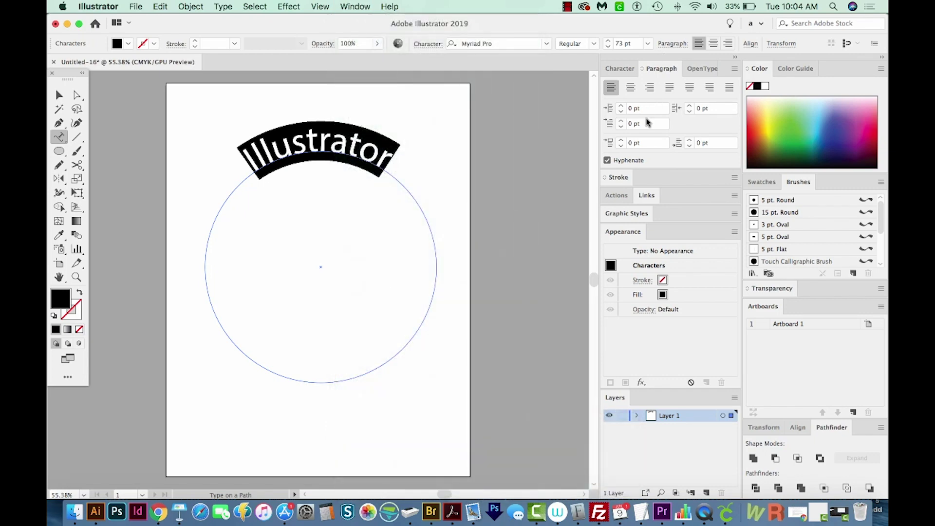
pyautogui.click(631, 88)
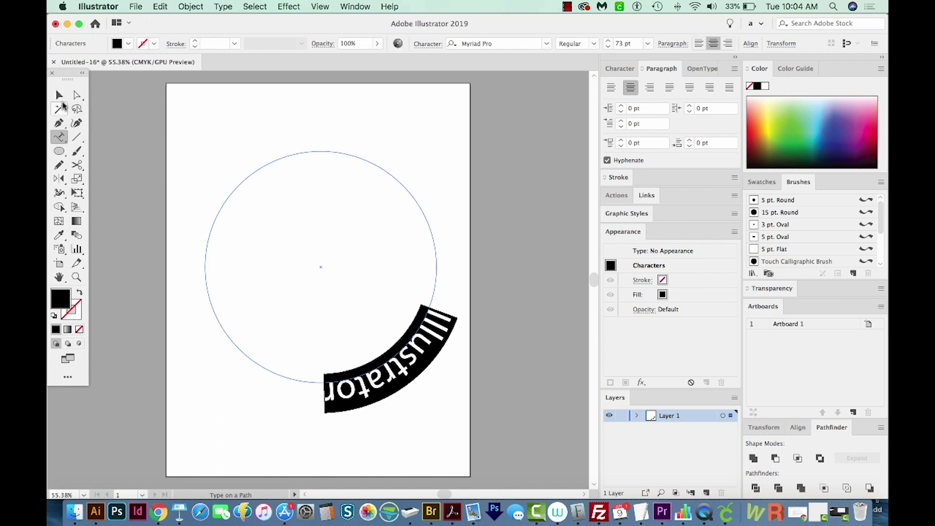
pyautogui.click(59, 96)
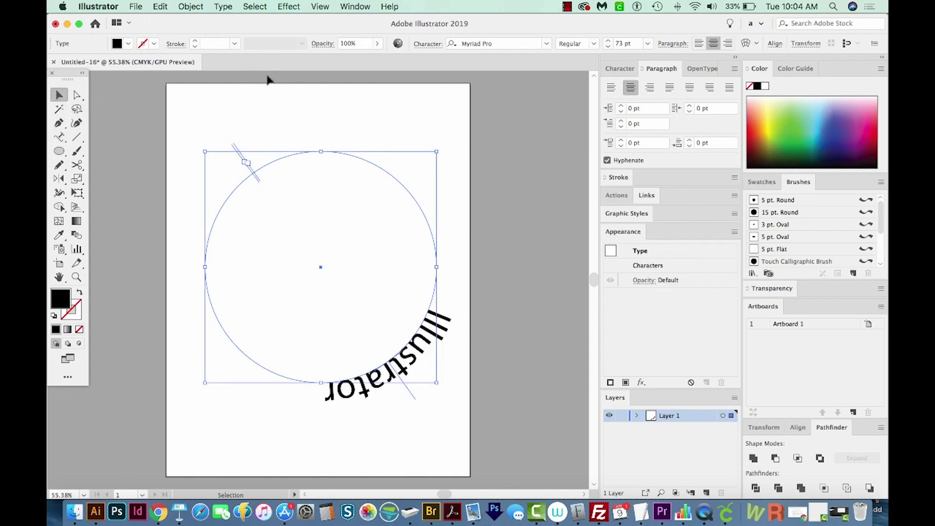
# Show rulers, drag the text centred over the circle's top, and pull down a guide
pyautogui.press('super+r')
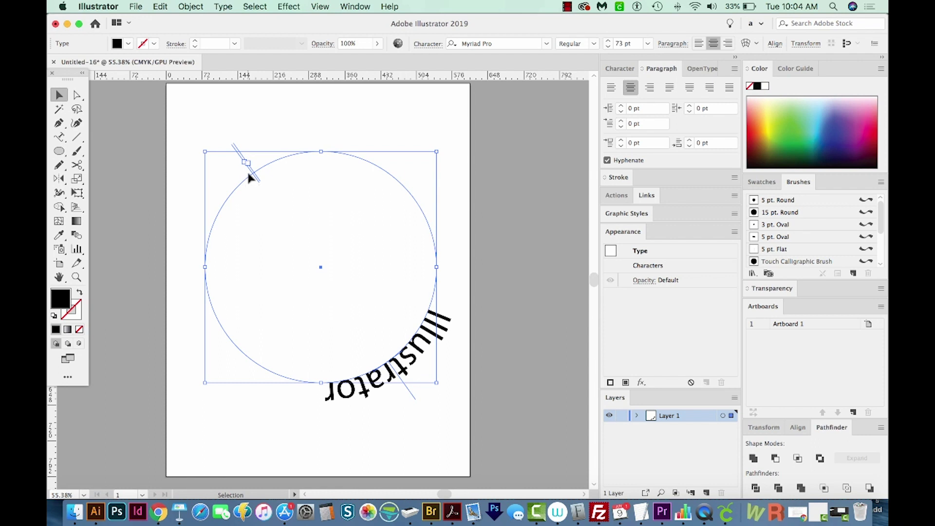
pyautogui.moveTo(250, 175)
pyautogui.mouseDown()
pyautogui.moveTo(406, 271)
pyautogui.moveTo(409, 222)
pyautogui.mouseUp()
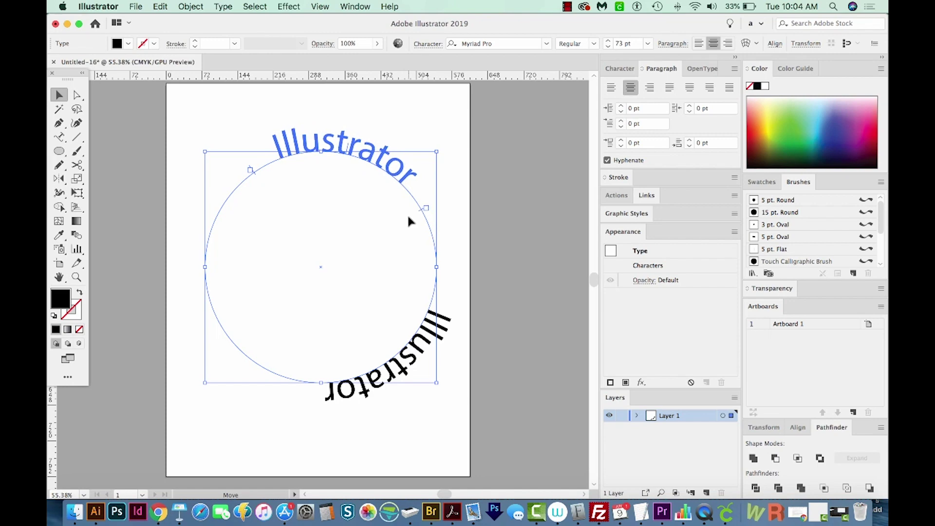
pyautogui.moveTo(408, 224); pyautogui.dragTo(404, 178)
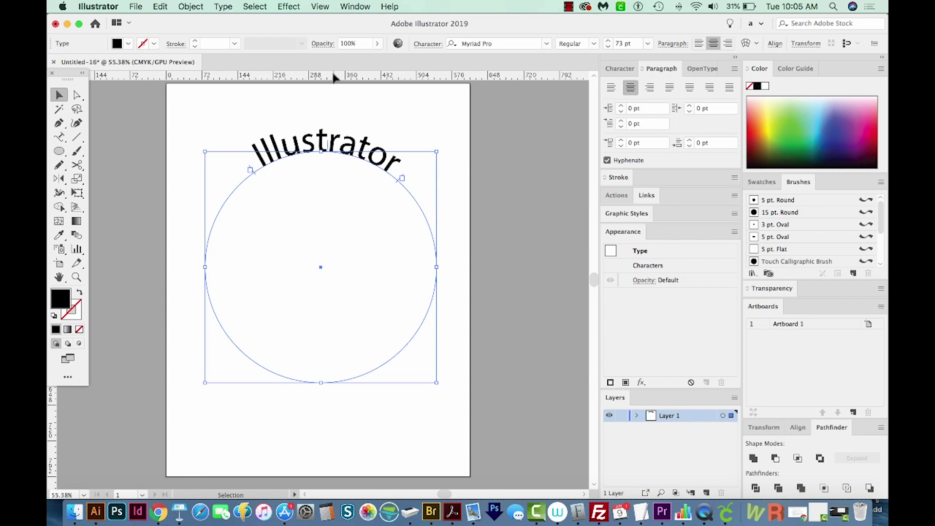
pyautogui.moveTo(334, 77); pyautogui.dragTo(331, 170)
# Place a horizontal guide across the circle's top and zoom in on the arched text
pyautogui.moveTo(332, 167); pyautogui.dragTo(331, 167)
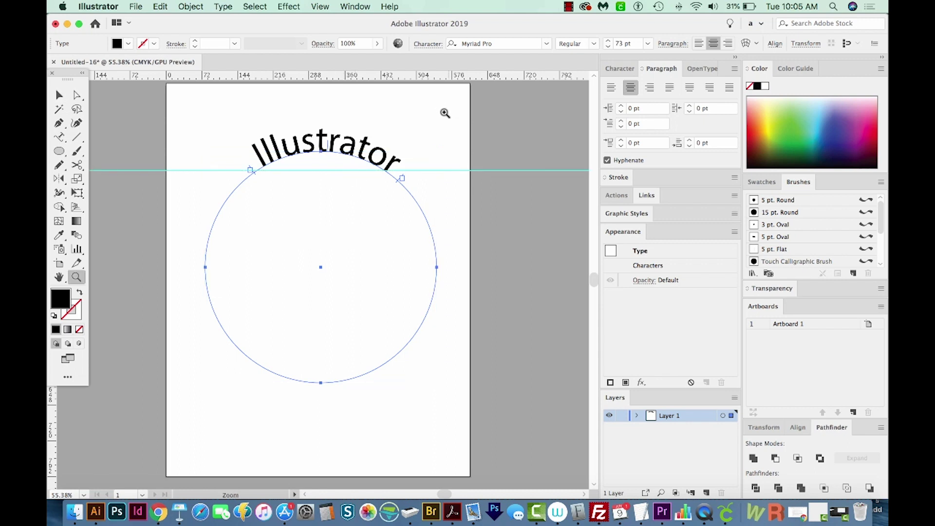
pyautogui.press('z')
pyautogui.moveTo(453, 108); pyautogui.dragTo(206, 221)
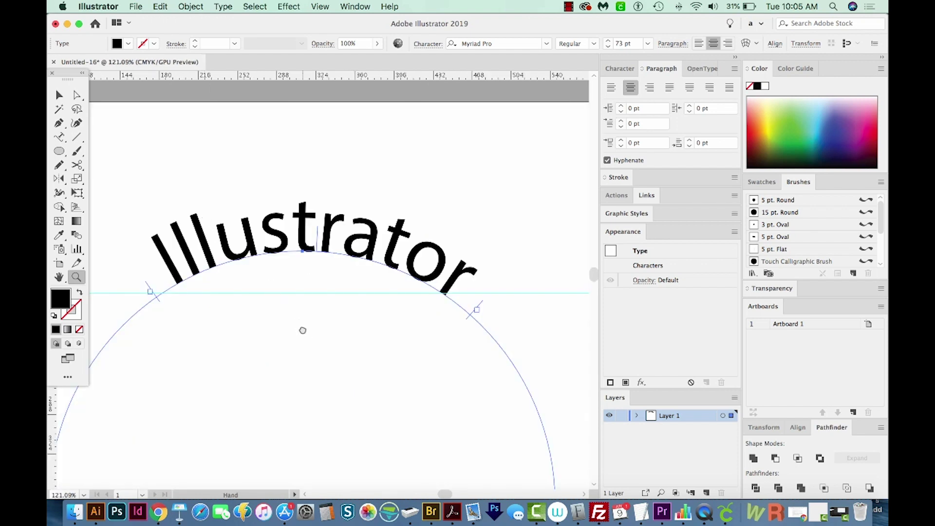
pyautogui.moveTo(303, 329); pyautogui.dragTo(337, 291)
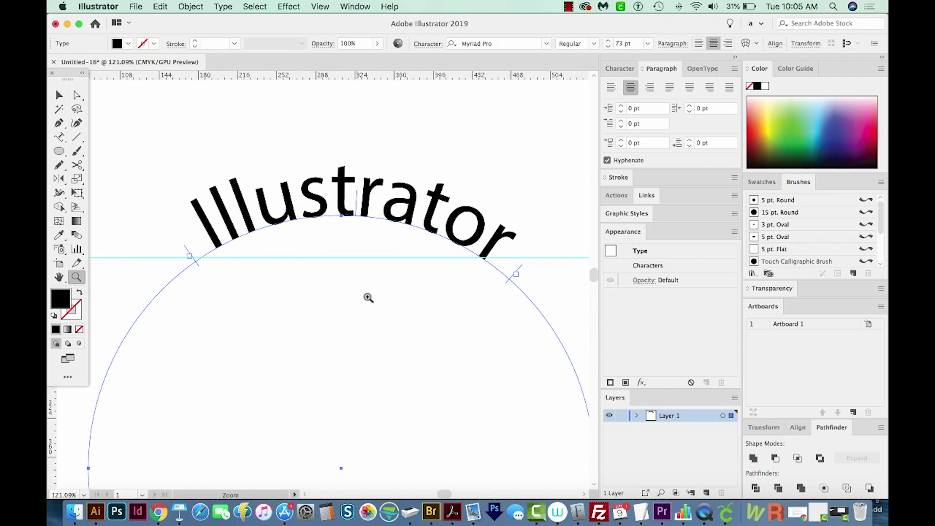
# Shift the text's start bracket slightly left along the circle
pyautogui.press('v')
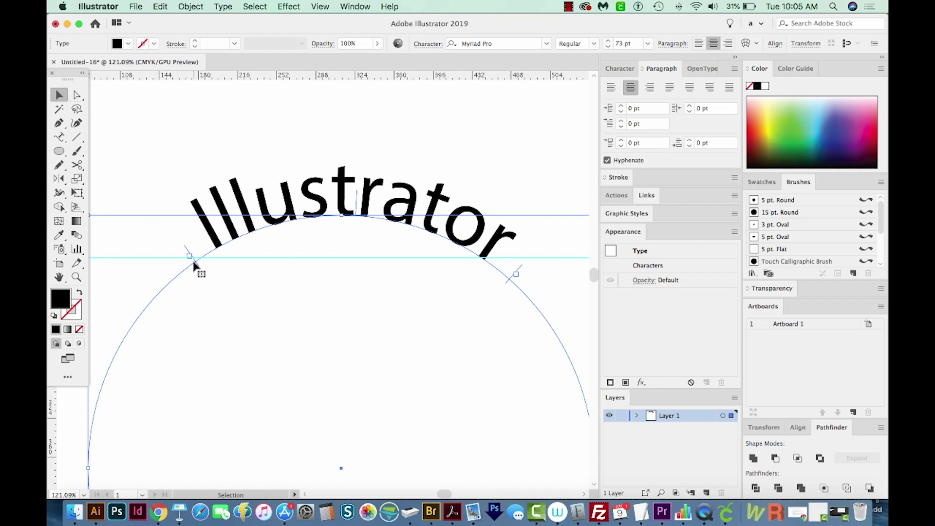
pyautogui.moveTo(196, 265); pyautogui.dragTo(173, 280)
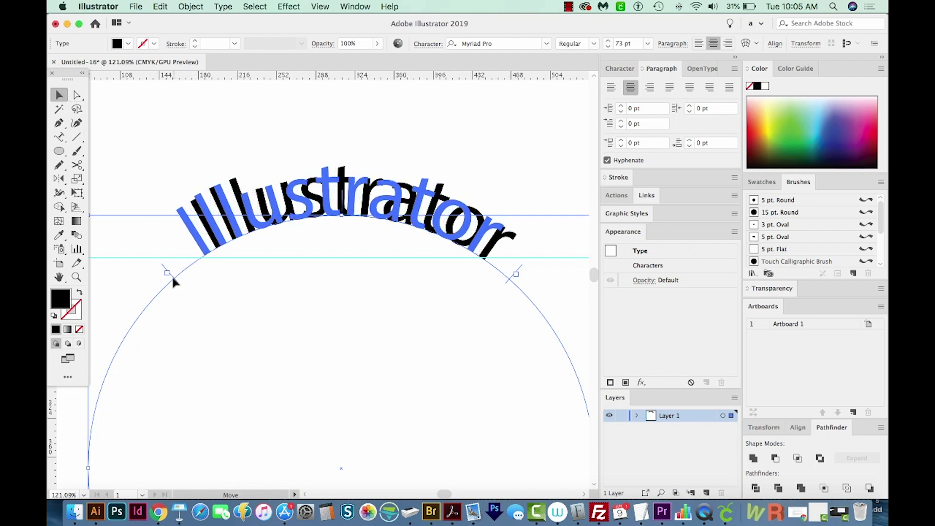
pyautogui.moveTo(173, 278)
pyautogui.mouseDown()
pyautogui.moveTo(185, 274)
pyautogui.moveTo(183, 282)
pyautogui.mouseUp()
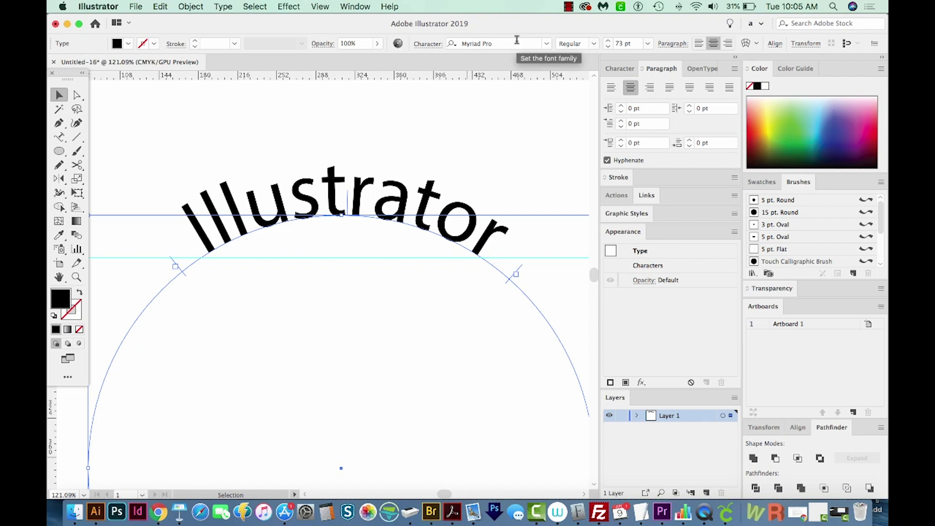
# Change the arched text to College Block 2.0, then try and undo extending its end point
pyautogui.click(547, 44)
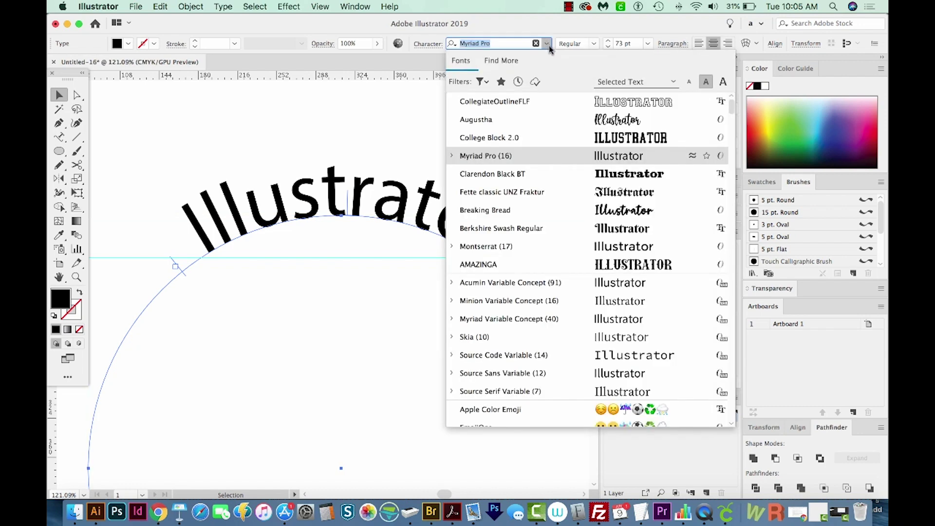
pyautogui.click(611, 140)
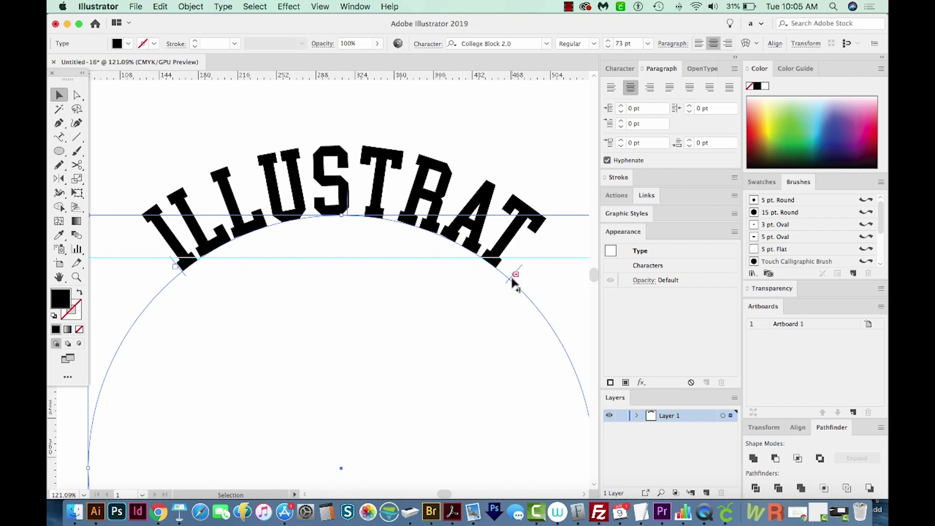
pyautogui.moveTo(512, 278); pyautogui.dragTo(573, 382)
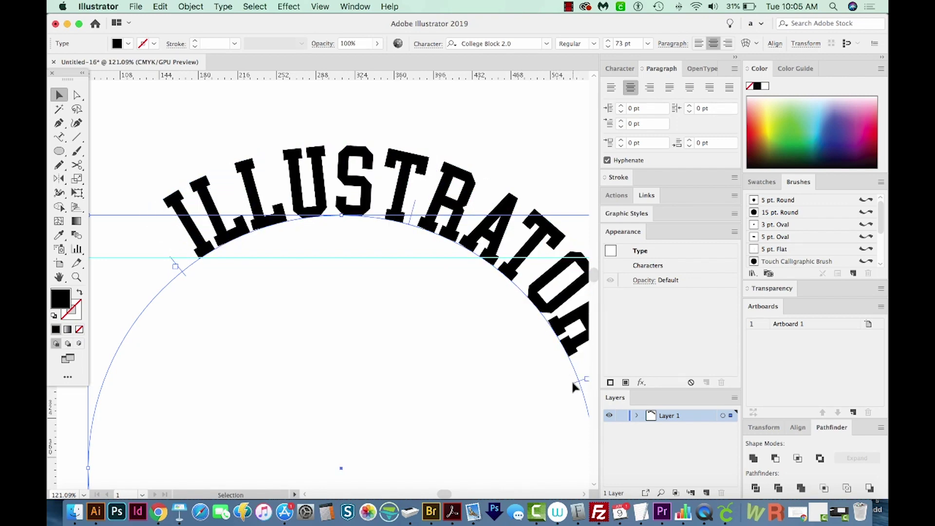
pyautogui.press('super+z')
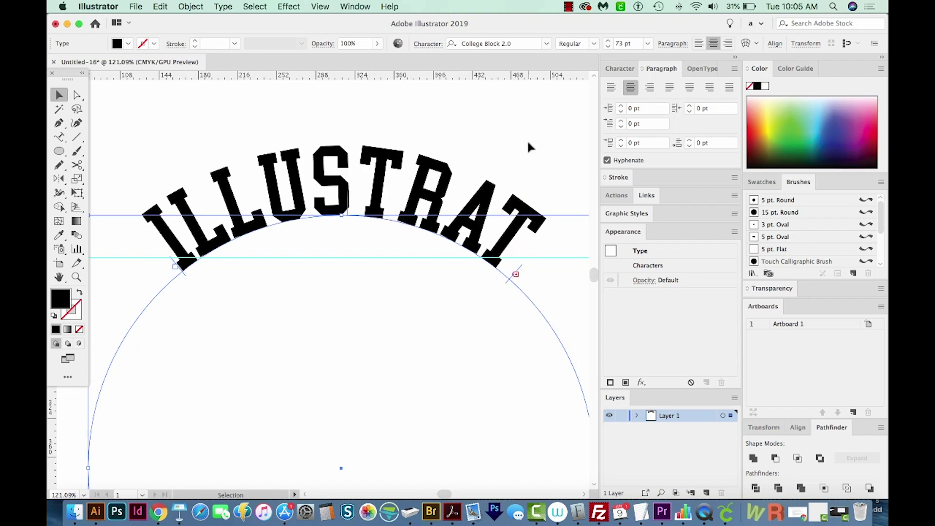
pyautogui.press('super')
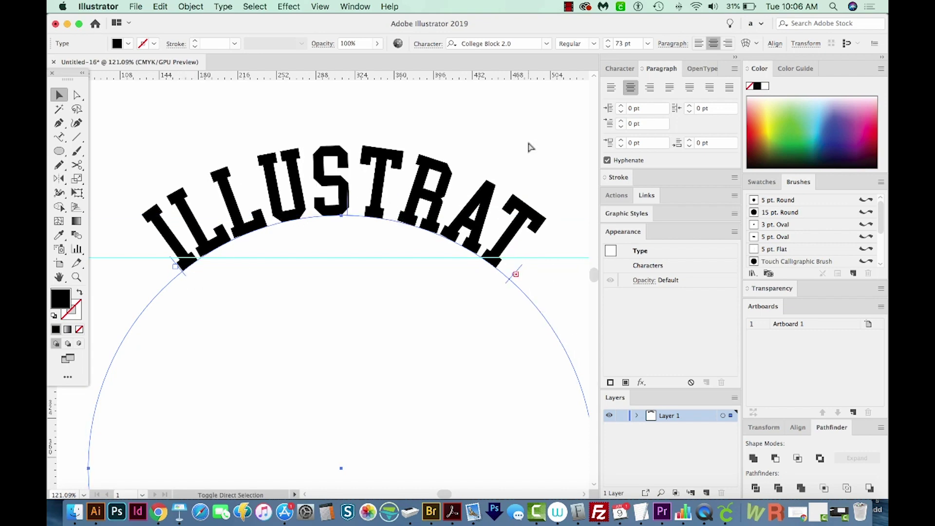
# Reduce the arched text from 73 pt to 53 pt, then zoom out and deselect
pyautogui.press('super+shift+comma')
pyautogui.press('super+shift+comma')
pyautogui.press('super+shift+comma')
pyautogui.press('super+shift+comma')
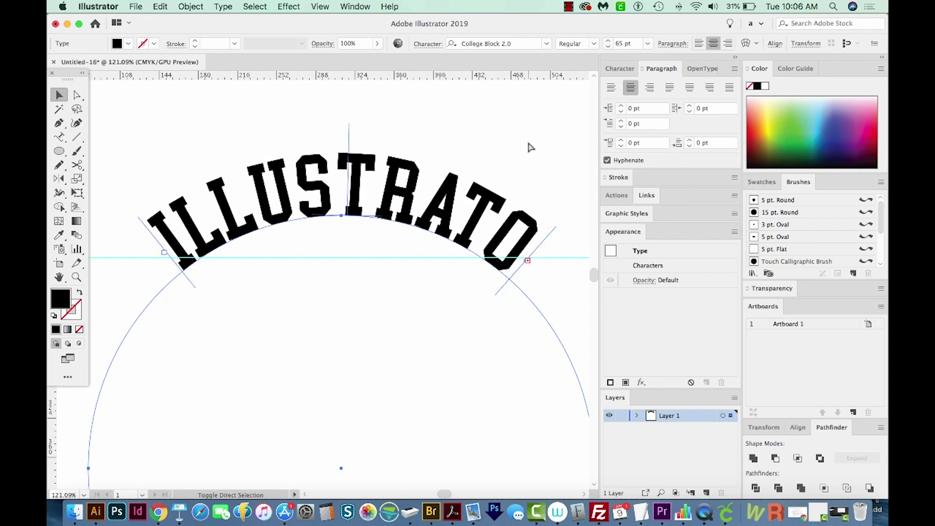
pyautogui.press('super+shift+comma')
pyautogui.press('super+shift+comma')
pyautogui.press('super+shift+comma')
pyautogui.press('super+shift+comma')
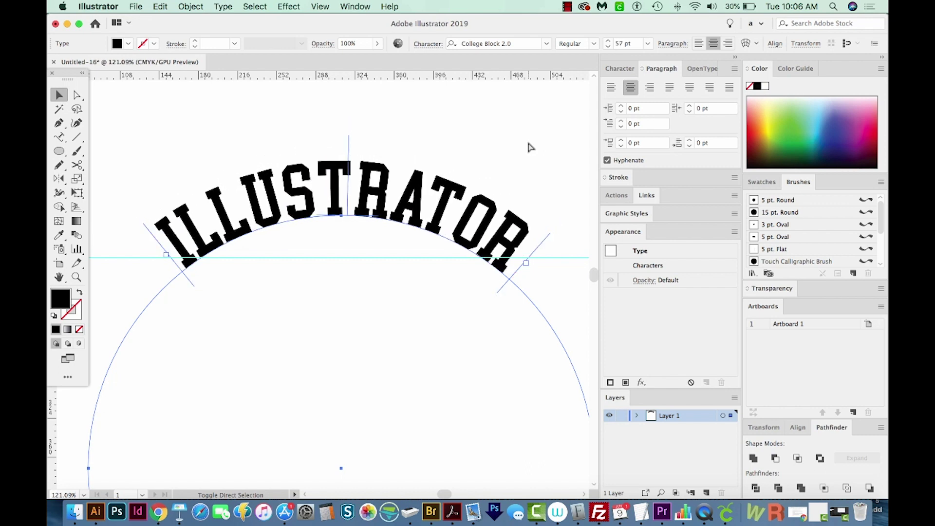
pyautogui.press('super+shift+comma')
pyautogui.press('super+shift+comma')
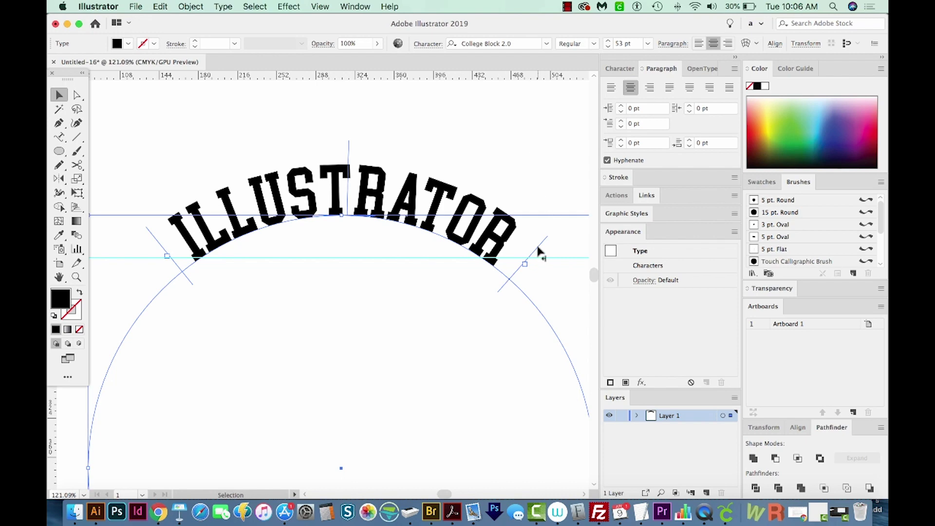
pyautogui.scroll(-1, 453, 278)
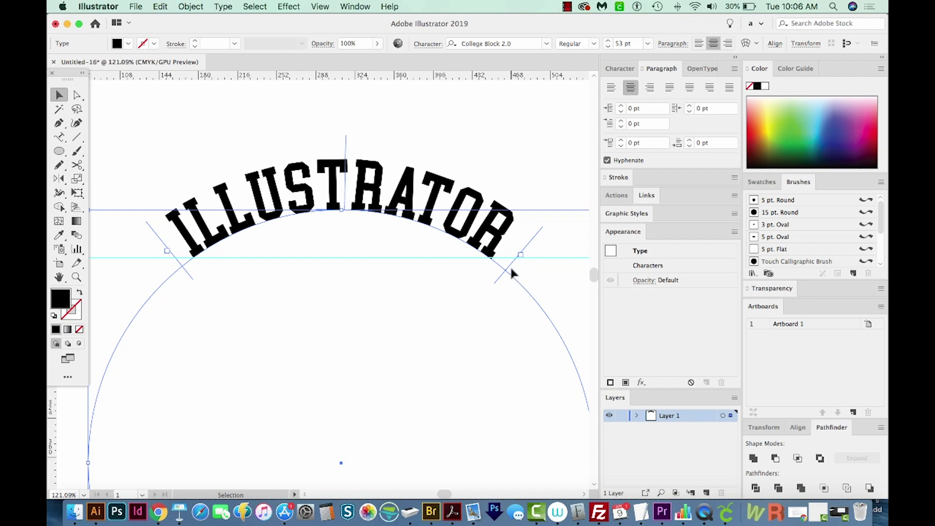
pyautogui.press('super+minus')
pyautogui.press('super+minus')
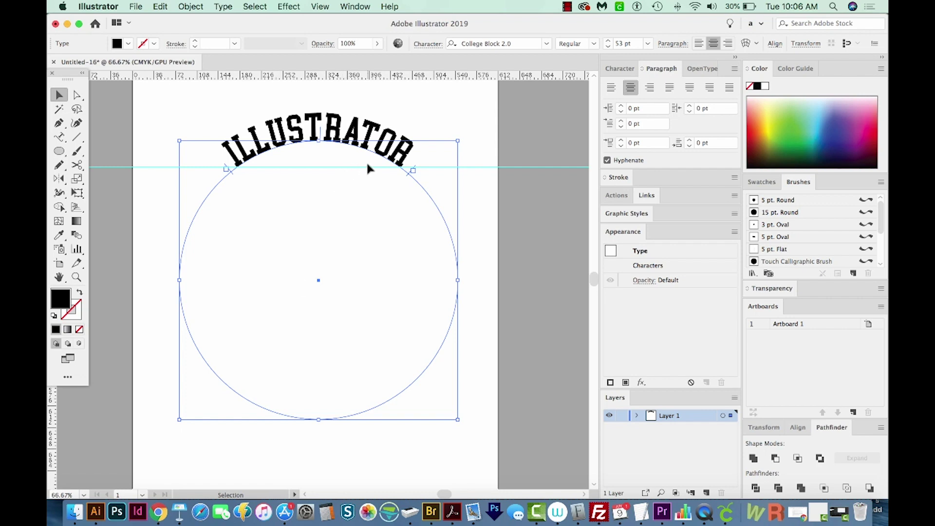
pyautogui.click(449, 130)
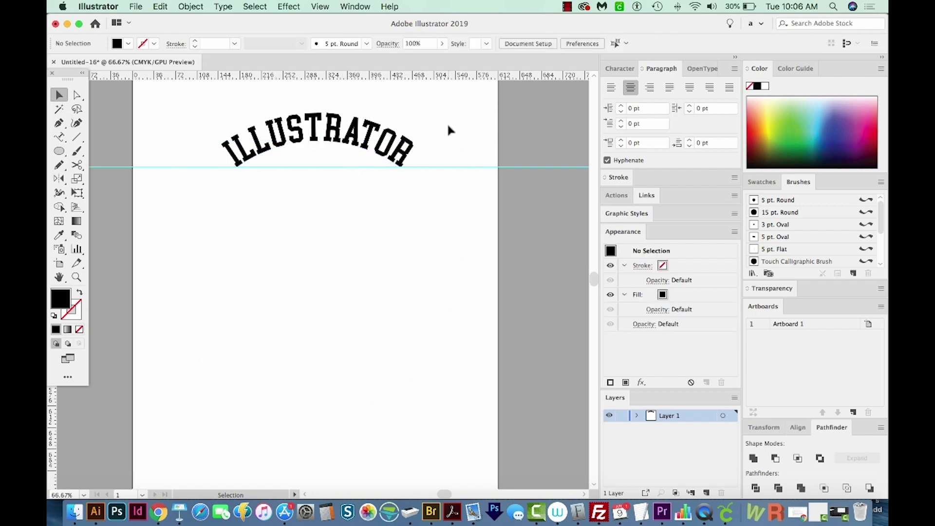
# Alt-drag a copy of ILLUSTRATOR to the circle's bottom, flipped outside, showing the full word
pyautogui.click(420, 162)
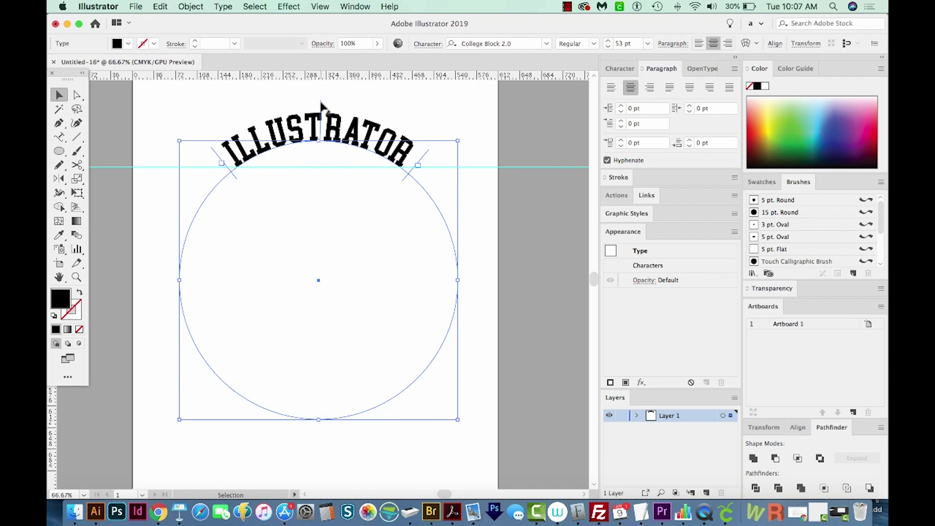
pyautogui.moveTo(320, 108); pyautogui.dragTo(318, 157)
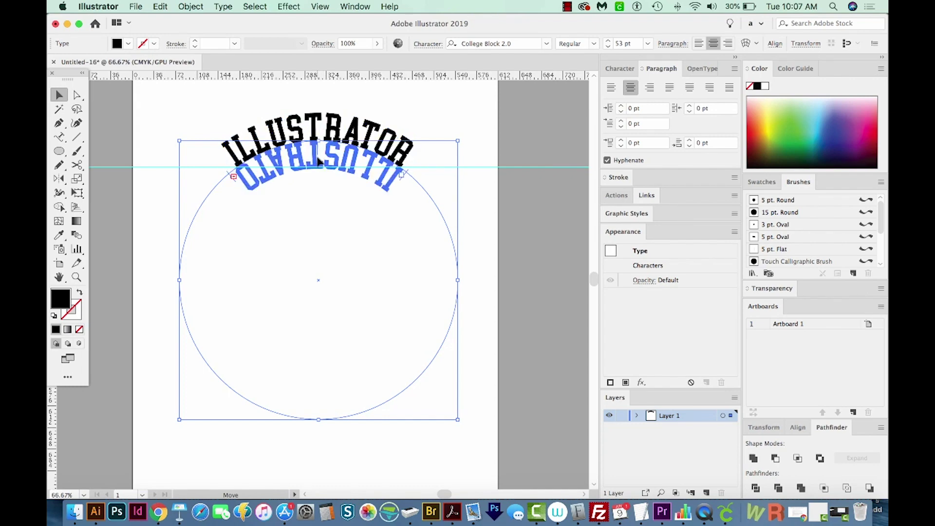
pyautogui.moveTo(318, 162)
pyautogui.mouseDown()
pyautogui.moveTo(397, 215)
pyautogui.moveTo(387, 319)
pyautogui.moveTo(315, 353)
pyautogui.mouseUp()
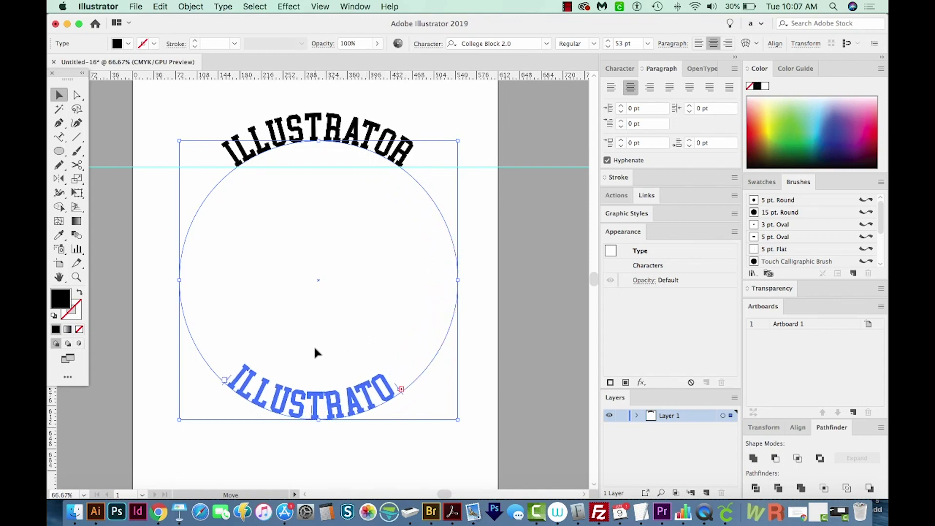
pyautogui.moveTo(315, 353)
pyautogui.mouseDown()
pyautogui.moveTo(310, 446)
pyautogui.moveTo(303, 325)
pyautogui.moveTo(407, 440)
pyautogui.mouseUp()
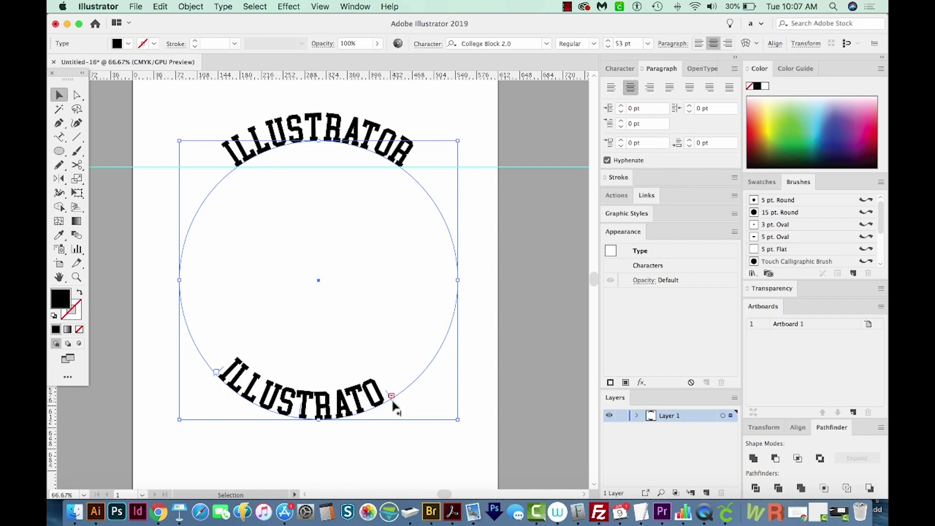
pyautogui.moveTo(392, 398); pyautogui.dragTo(417, 383)
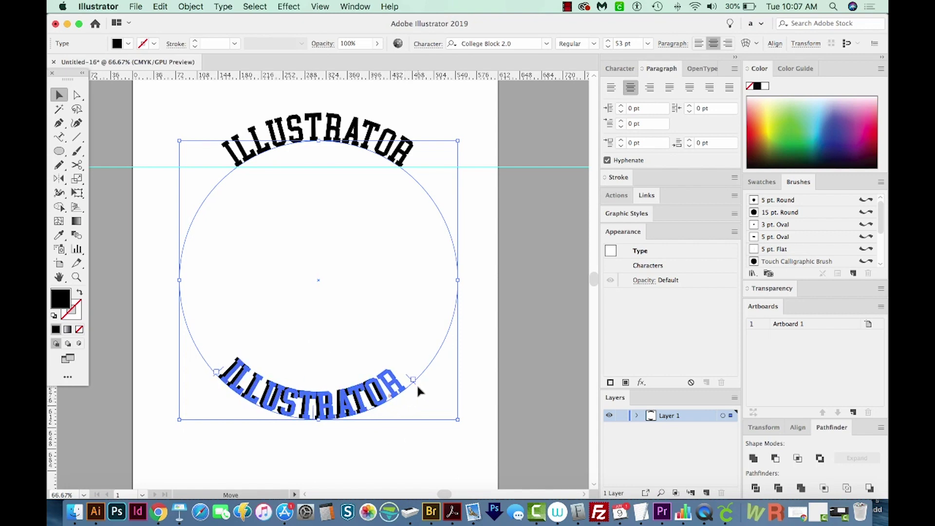
pyautogui.press('z')
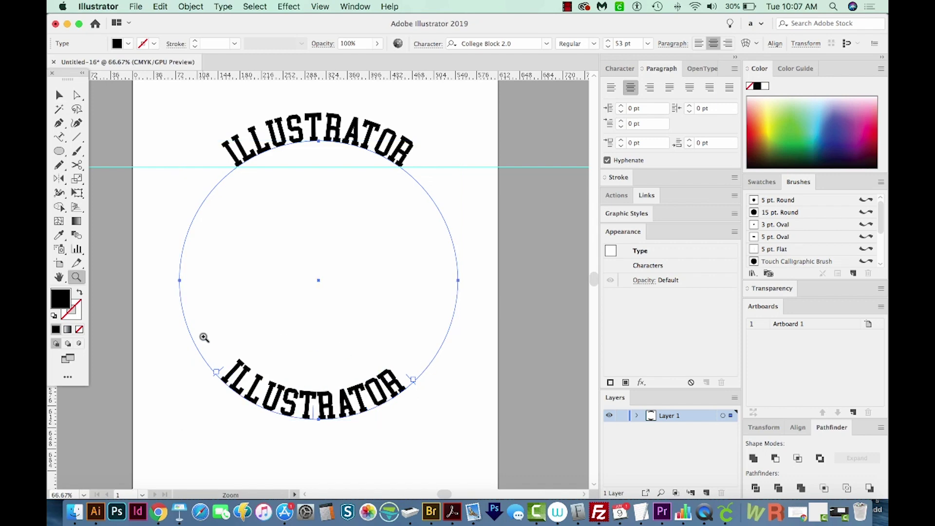
# Zoom in on the bottom ILLUSTRATOR and tighten the kerning between IL and LUSTRATOR
pyautogui.moveTo(205, 338); pyautogui.dragTo(435, 448)
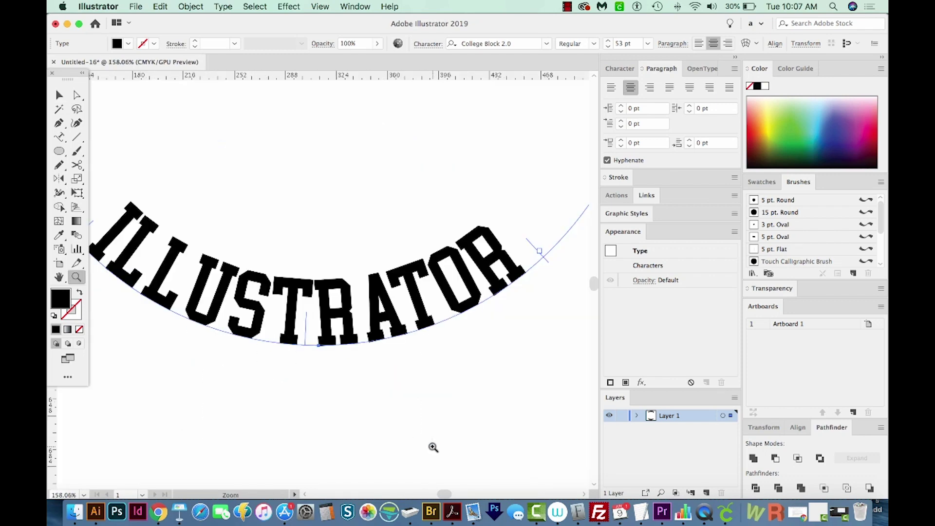
pyautogui.moveTo(392, 366)
pyautogui.mouseDown()
pyautogui.moveTo(417, 361)
pyautogui.moveTo(422, 369)
pyautogui.mouseUp()
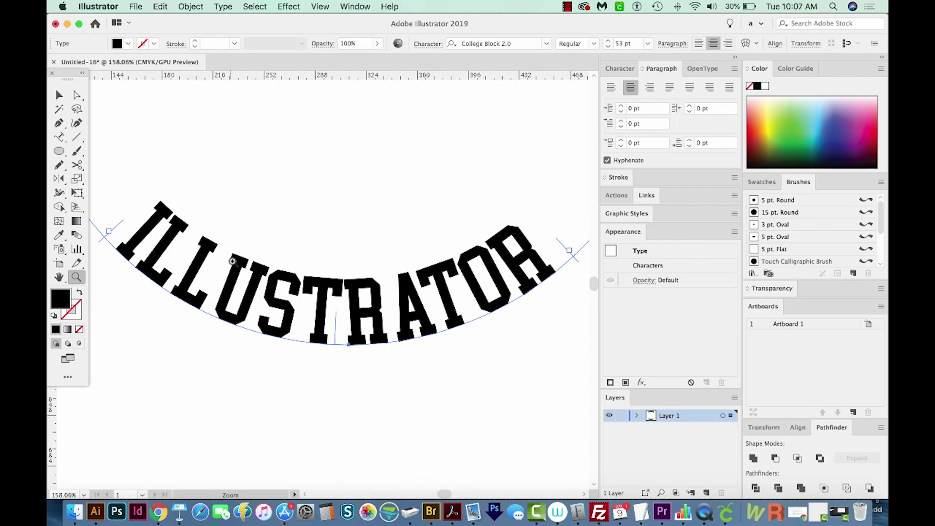
pyautogui.press('t')
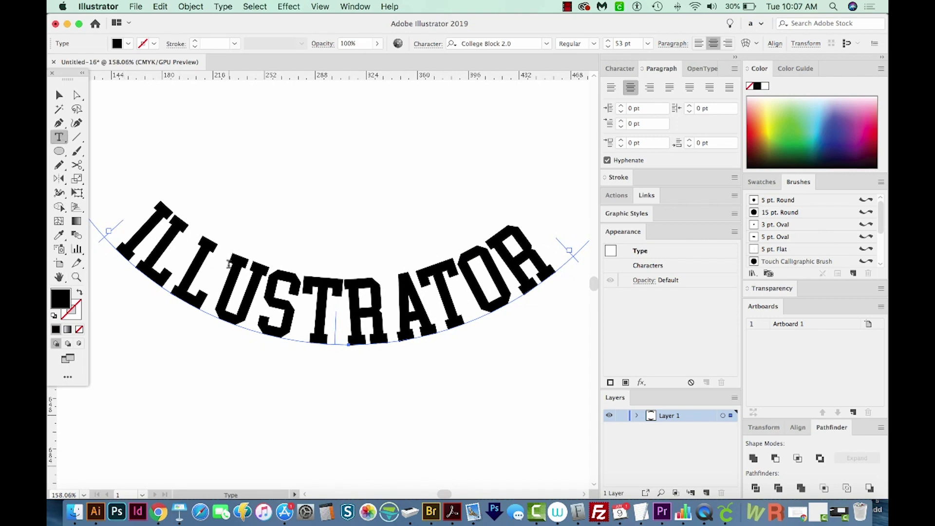
pyautogui.click(174, 265)
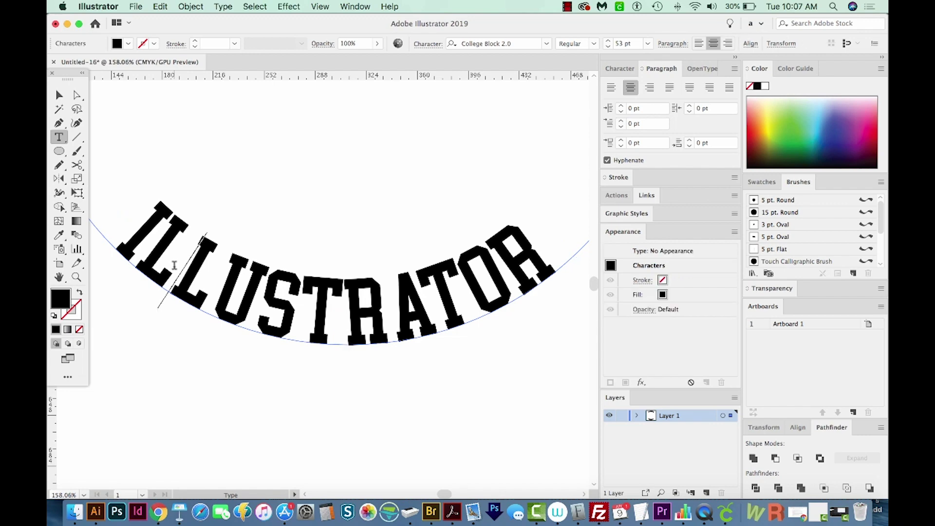
pyautogui.hotkey('alt', 'Left')
pyautogui.hotkey('alt', 'Left')
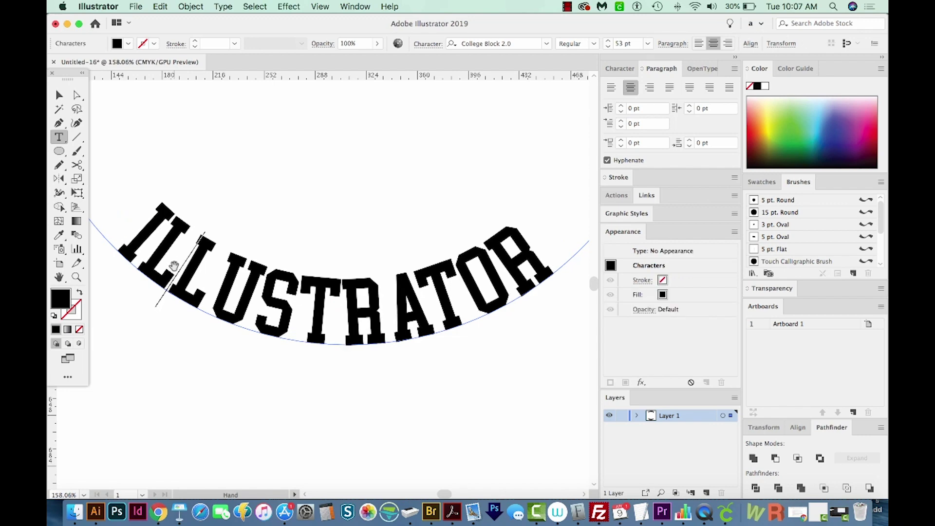
pyautogui.hotkey('alt', 'Left')
pyautogui.hotkey('alt', 'Left')
pyautogui.hotkey('alt', 'Left')
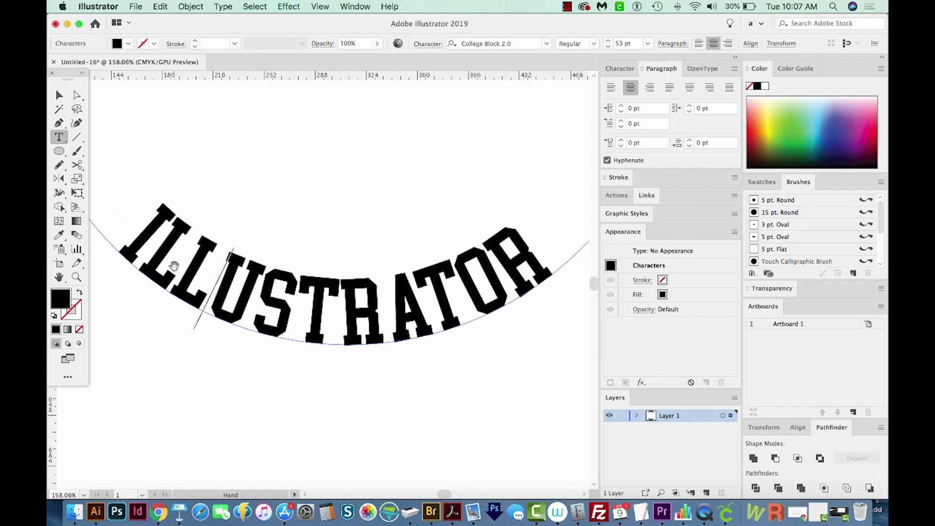
pyautogui.hotkey('alt', 'Left')
pyautogui.hotkey('alt', 'Left')
# Tighten the kerning just before ATOR in the bottom ILLUSTRATOR
pyautogui.press('Right')
pyautogui.press('Right')
pyautogui.press('Right')
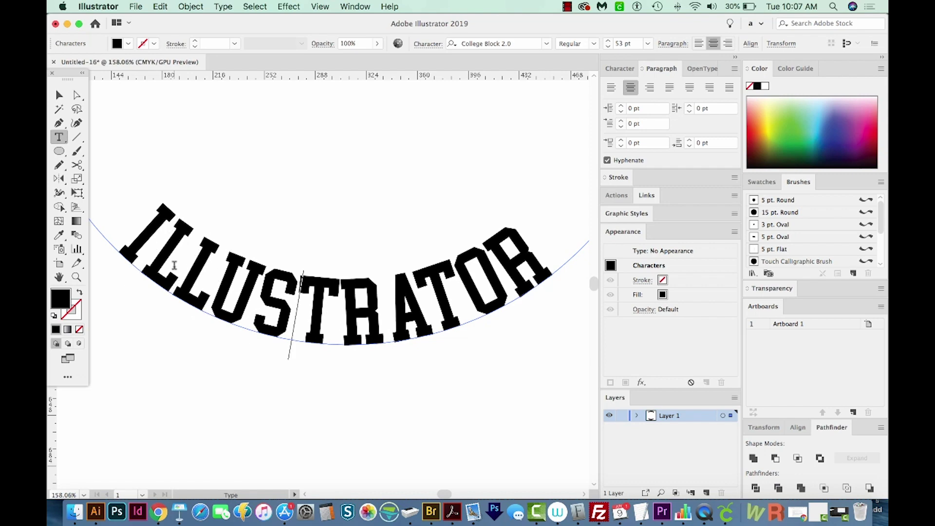
pyautogui.press('Right')
pyautogui.press('Right')
pyautogui.press('Right')
pyautogui.press('Right')
pyautogui.press('Right')
pyautogui.press('Right')
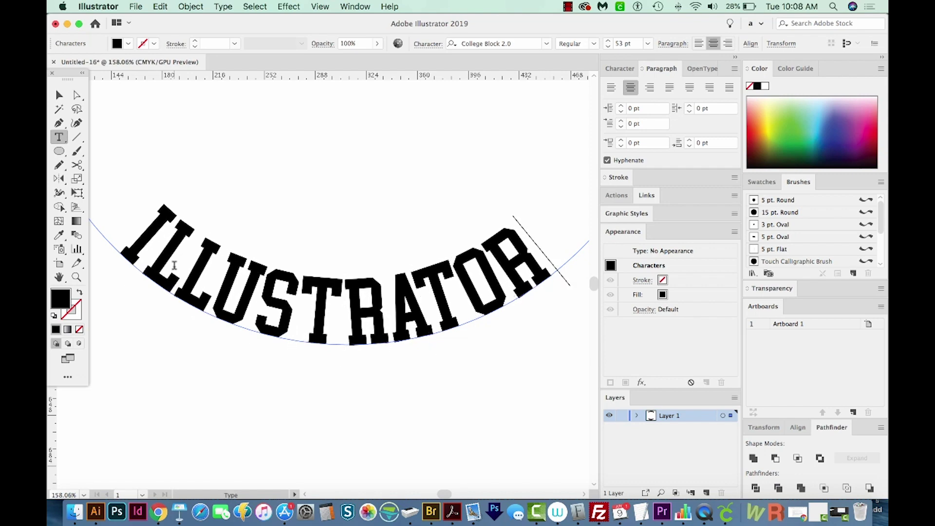
pyautogui.press('Left')
pyautogui.press('Left')
pyautogui.press('Left')
pyautogui.press('Left')
pyautogui.press('Left')
pyautogui.press('Right')
pyautogui.hotkey('alt', 'Left')
pyautogui.hotkey('alt', 'Right')
pyautogui.hotkey('alt', 'Left')
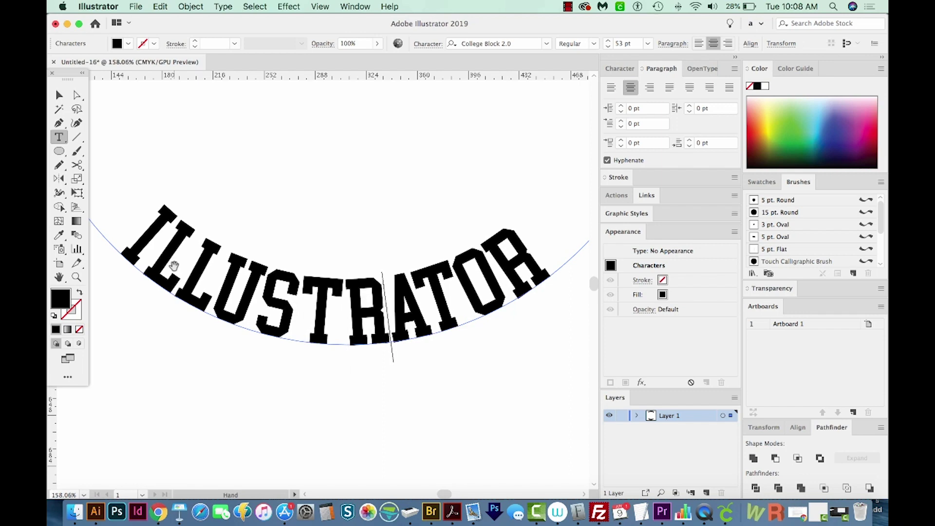
# Add a horizontal guide and slide the bottom ILLUSTRATOR along its arc to re-centre it
pyautogui.moveTo(350, 73); pyautogui.dragTo(350, 131)
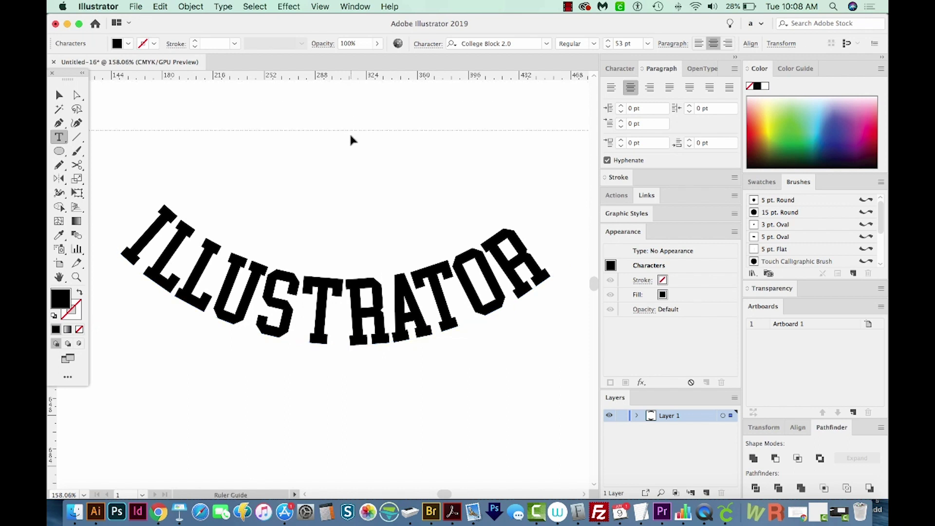
pyautogui.press('v')
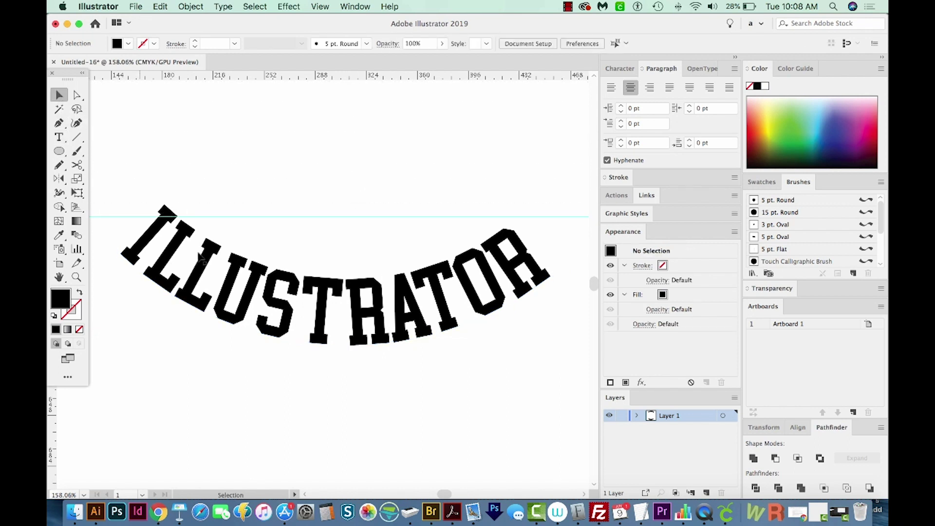
pyautogui.click(222, 269)
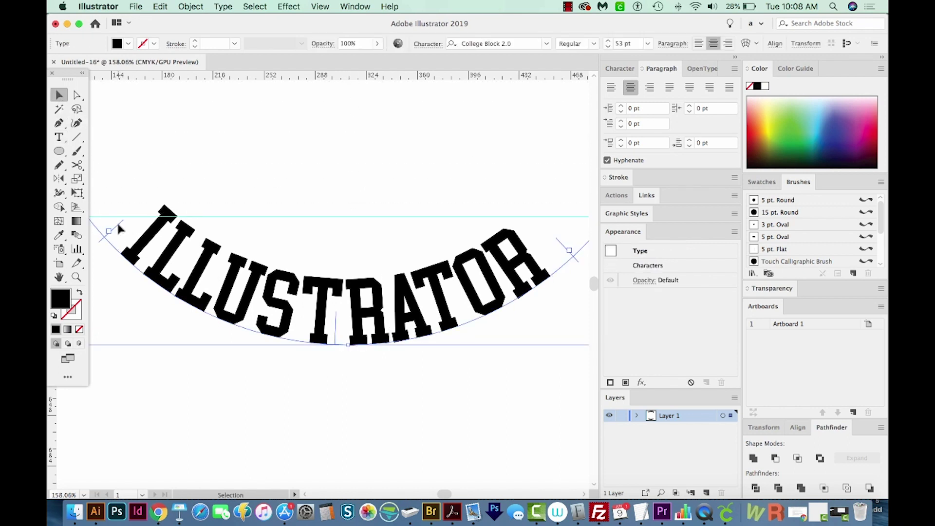
pyautogui.moveTo(118, 227); pyautogui.dragTo(161, 244)
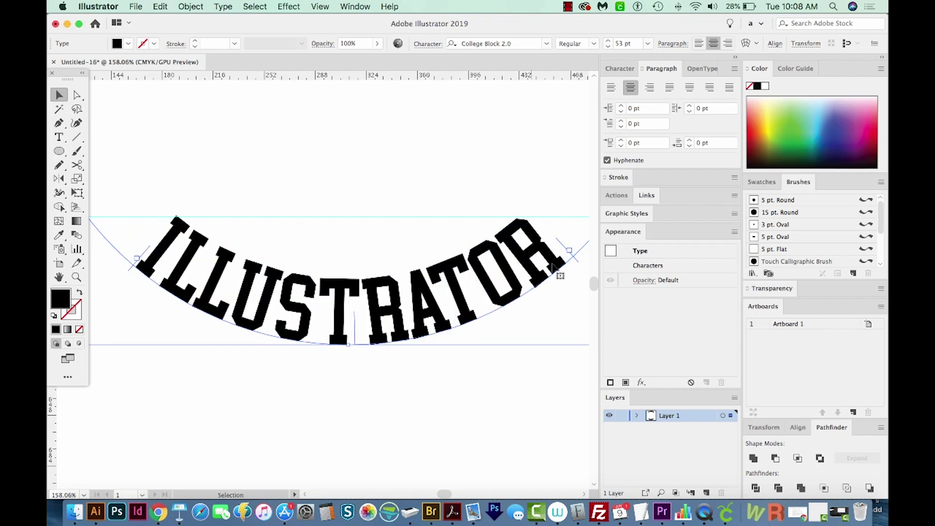
pyautogui.hotkey('ctrl', 'shift', 'a')
pyautogui.hotkey('ctrl', '-')
pyautogui.hotkey('ctrl', '-')
pyautogui.hotkey('ctrl', '-')
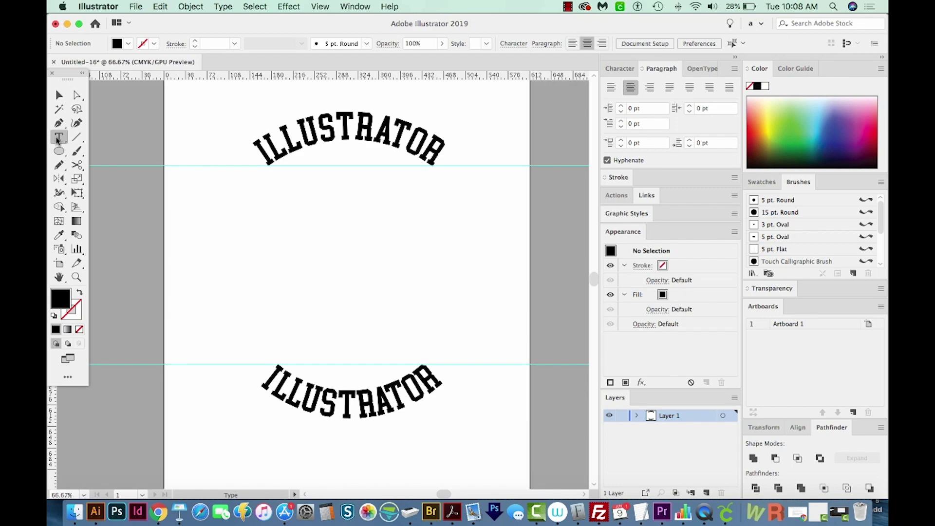
pyautogui.moveTo(60, 136); pyautogui.dragTo(97, 176)
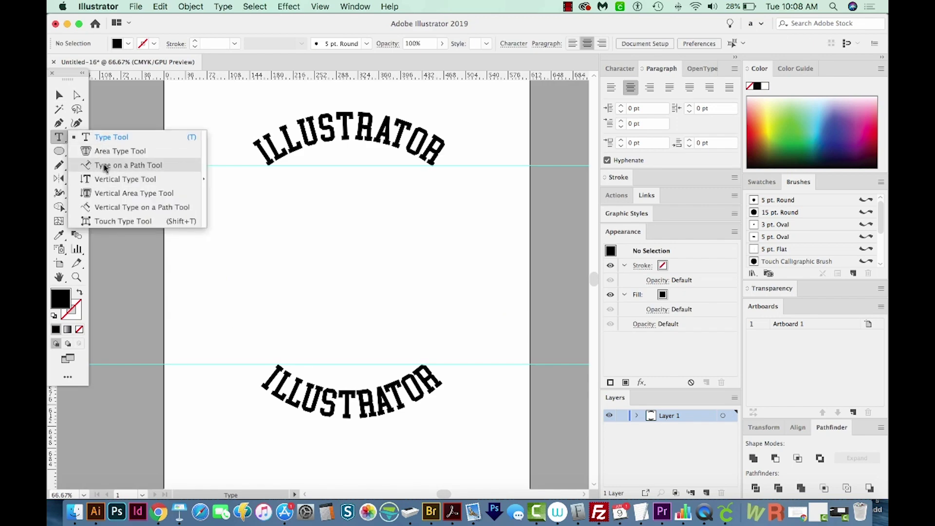
# Draw a test wavy line with the Pencil between the two words
pyautogui.click(58, 98)
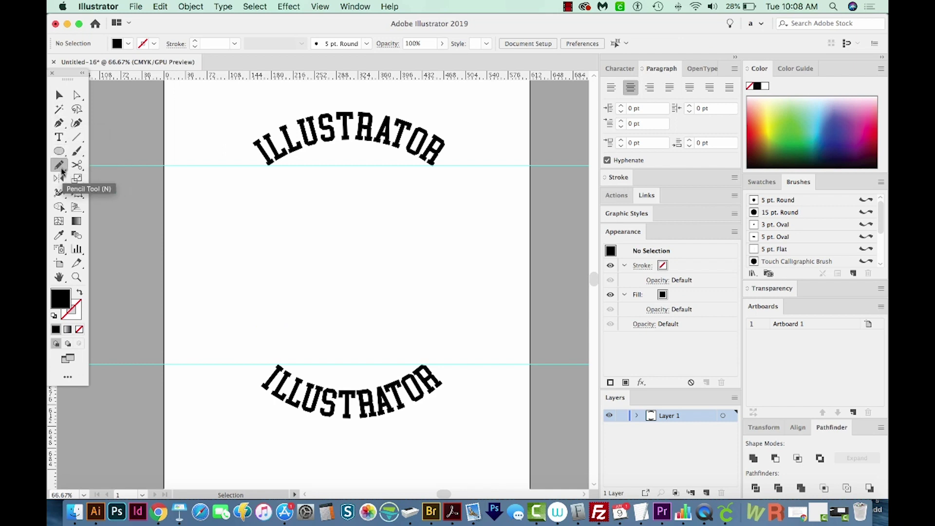
pyautogui.click(62, 170)
pyautogui.moveTo(196, 235); pyautogui.dragTo(462, 233)
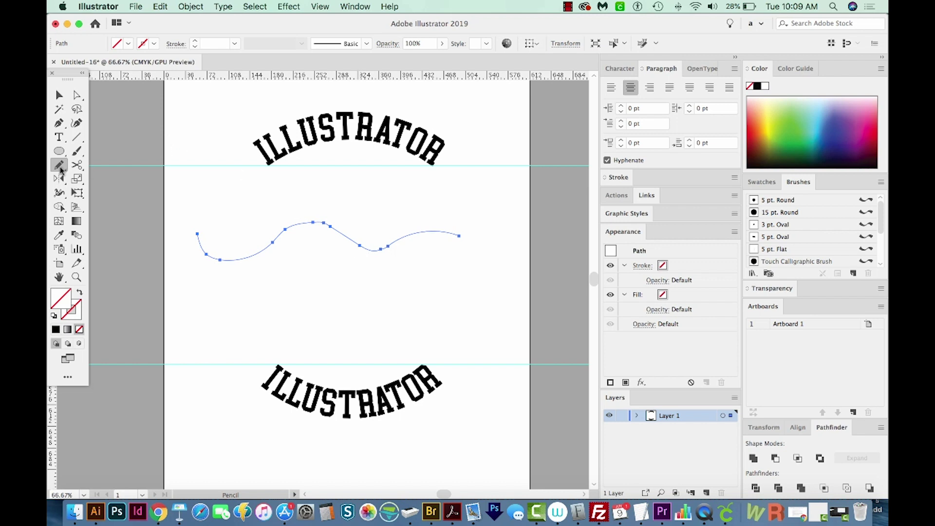
# Set Pencil Fidelity to Smooth, delete the test line, and draw a new wave
pyautogui.doubleClick(60, 167)
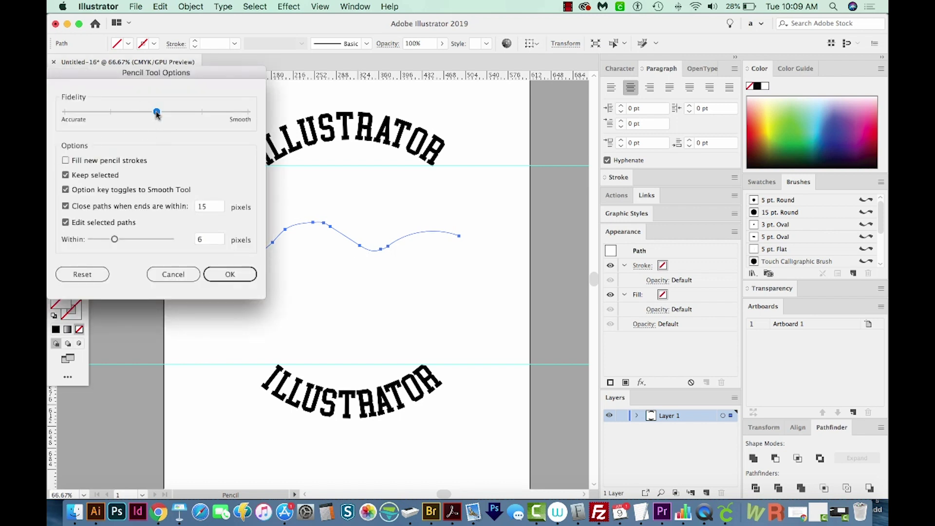
pyautogui.moveTo(157, 114); pyautogui.dragTo(263, 123)
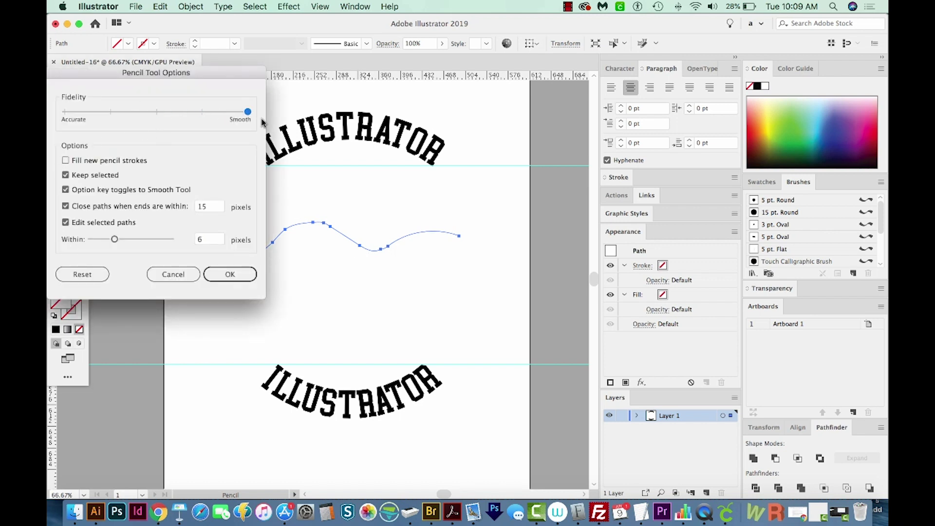
pyautogui.click(234, 273)
pyautogui.press('Delete')
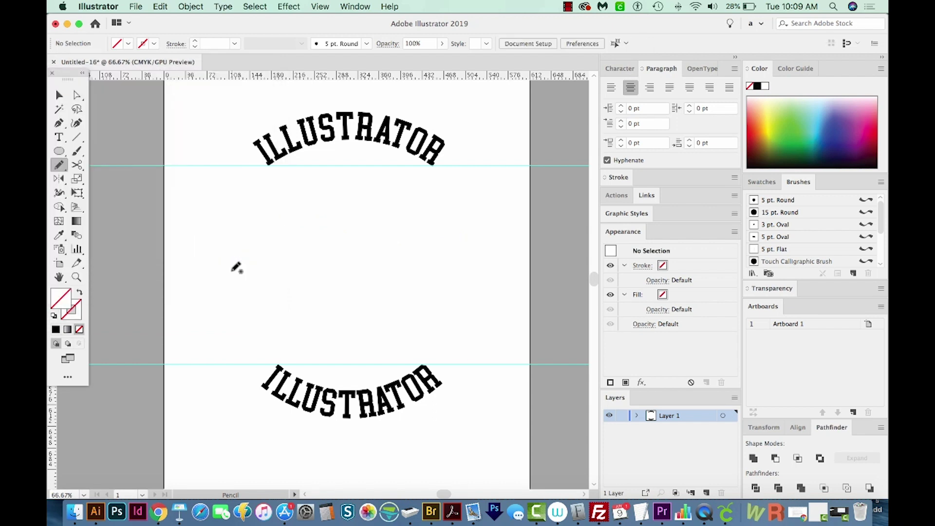
pyautogui.moveTo(215, 221); pyautogui.dragTo(483, 210)
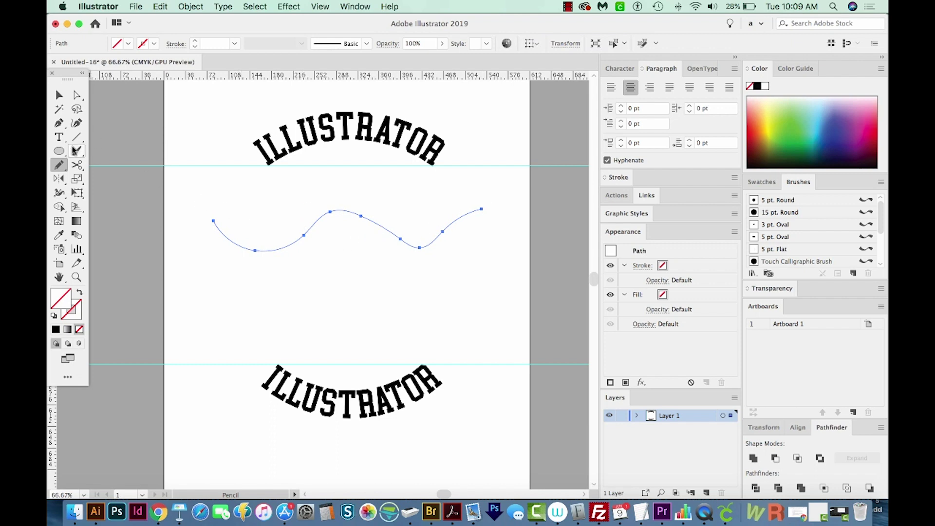
# Set LOREM IPSUM on the wave with Type on a Path and shift its start left
pyautogui.click(61, 136)
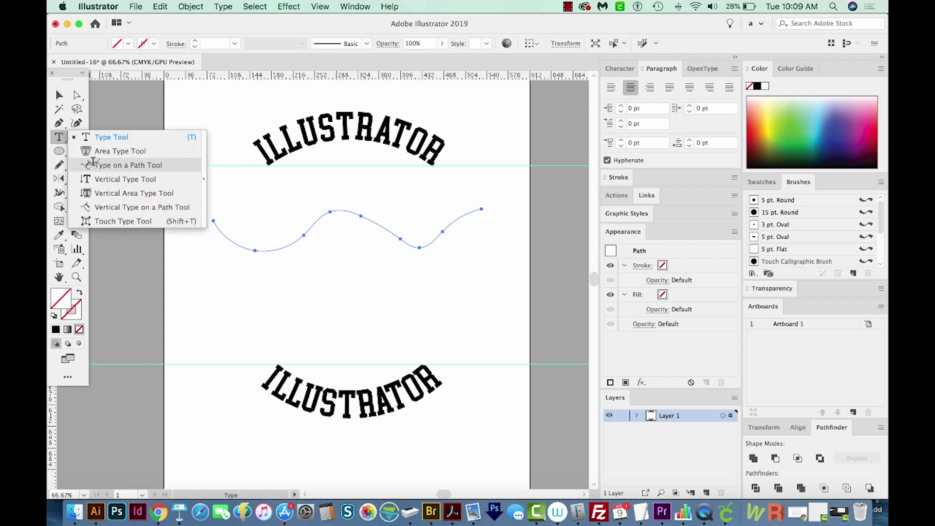
pyautogui.moveTo(71, 126); pyautogui.dragTo(128, 166)
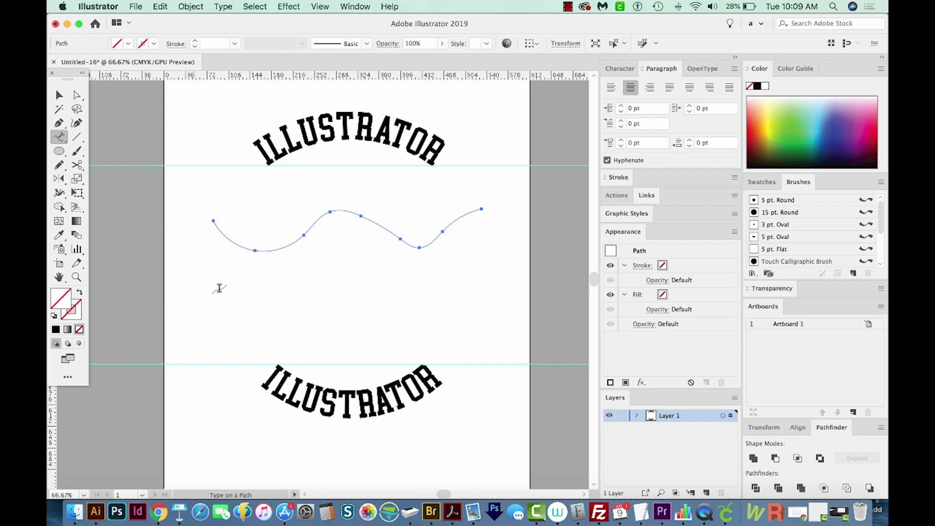
pyautogui.click(271, 248)
pyautogui.press('Escape')
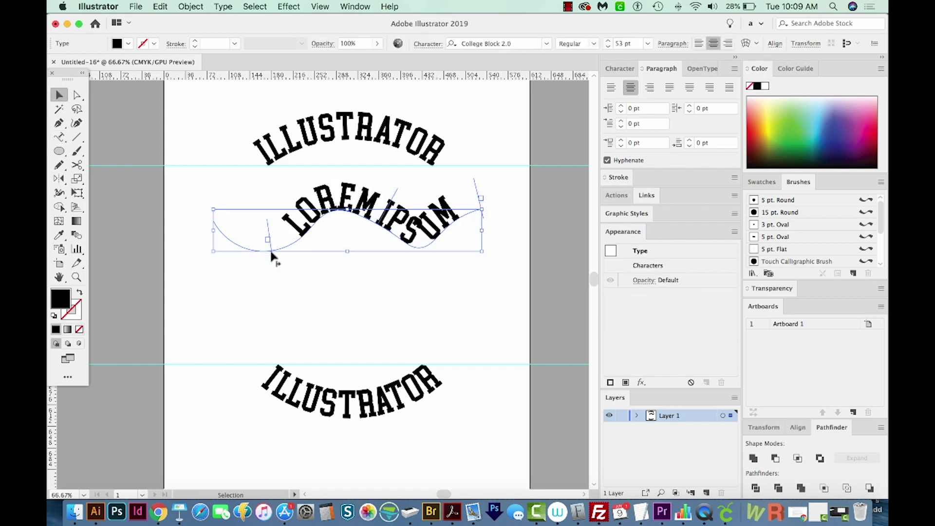
pyautogui.moveTo(272, 249)
pyautogui.mouseDown()
pyautogui.moveTo(185, 233)
pyautogui.moveTo(208, 250)
pyautogui.moveTo(270, 226)
pyautogui.moveTo(168, 225)
pyautogui.moveTo(238, 239)
pyautogui.moveTo(212, 215)
pyautogui.mouseUp()
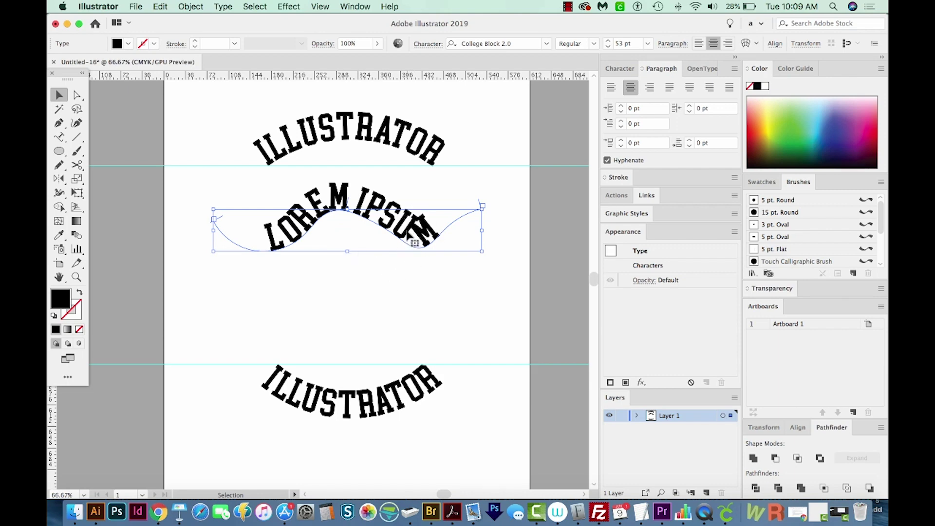
pyautogui.doubleClick(409, 233)
# Drag the wave's anchor handles under IPSUM and at the right end to spread the text
pyautogui.press('a')
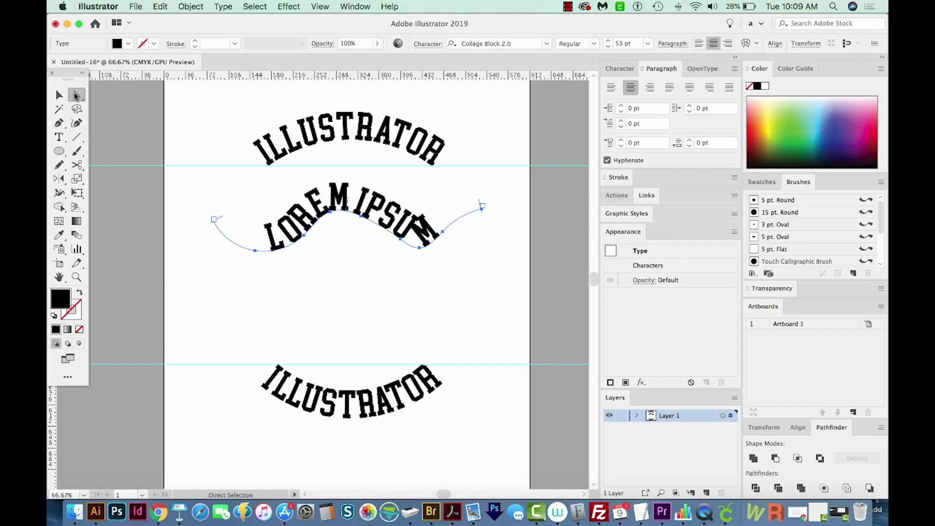
pyautogui.click(396, 269)
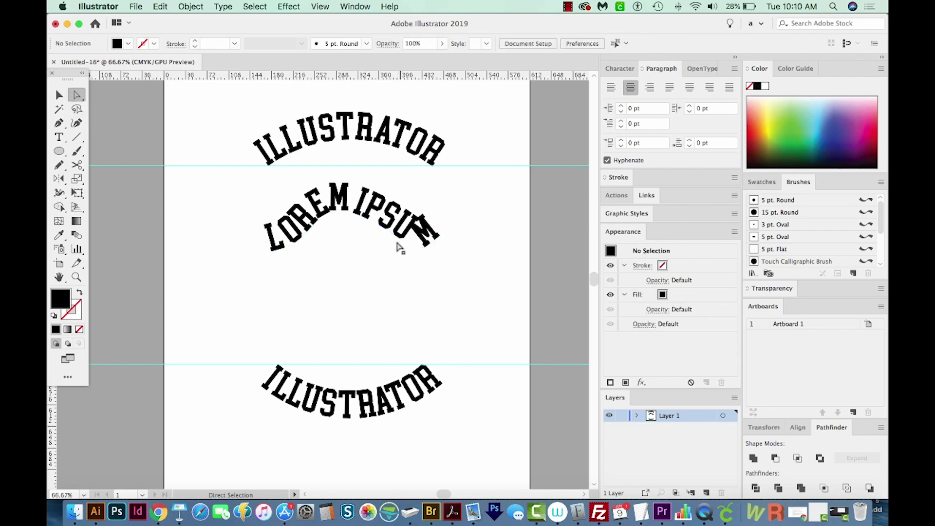
pyautogui.click(400, 246)
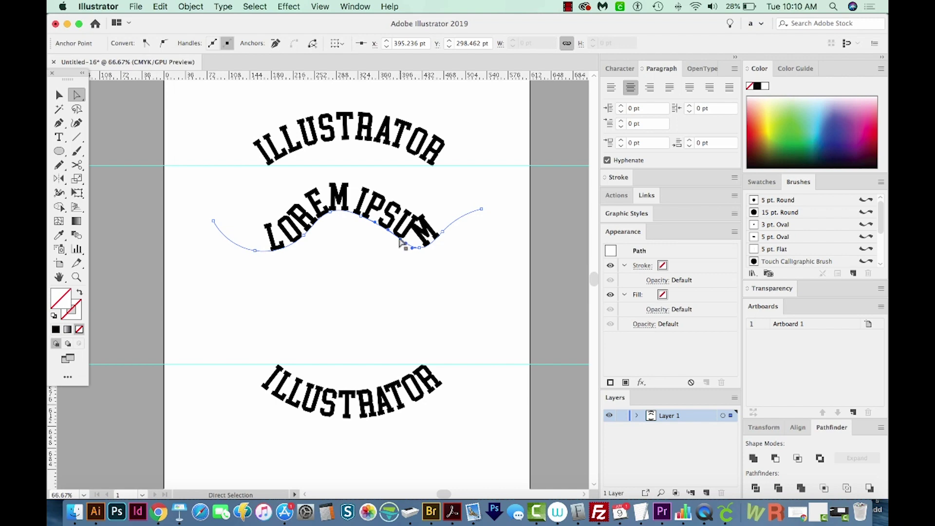
pyautogui.moveTo(402, 245); pyautogui.dragTo(395, 241)
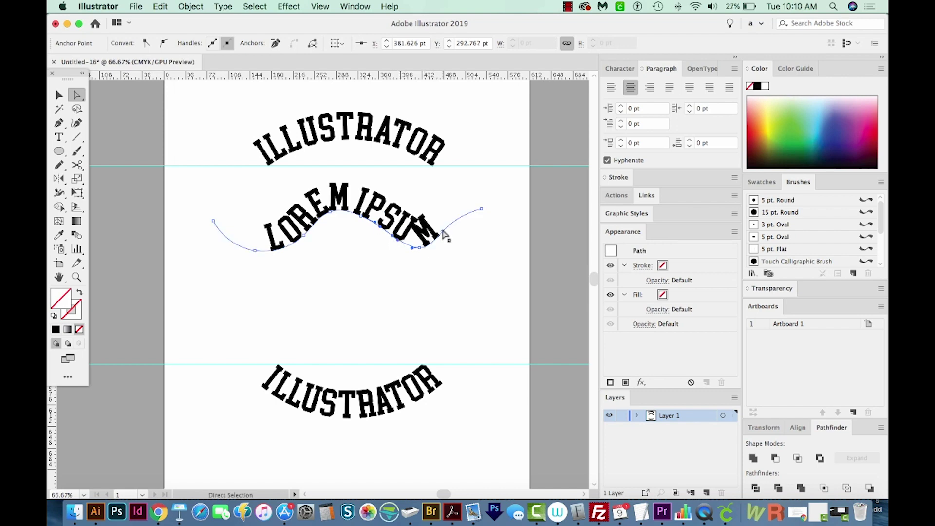
pyautogui.moveTo(444, 235)
pyautogui.mouseDown()
pyautogui.moveTo(461, 241)
pyautogui.moveTo(457, 271)
pyautogui.mouseUp()
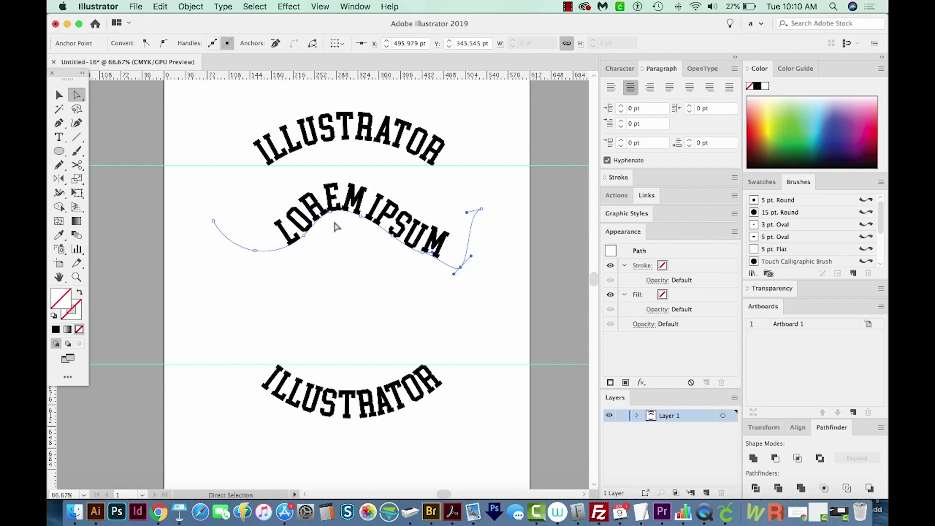